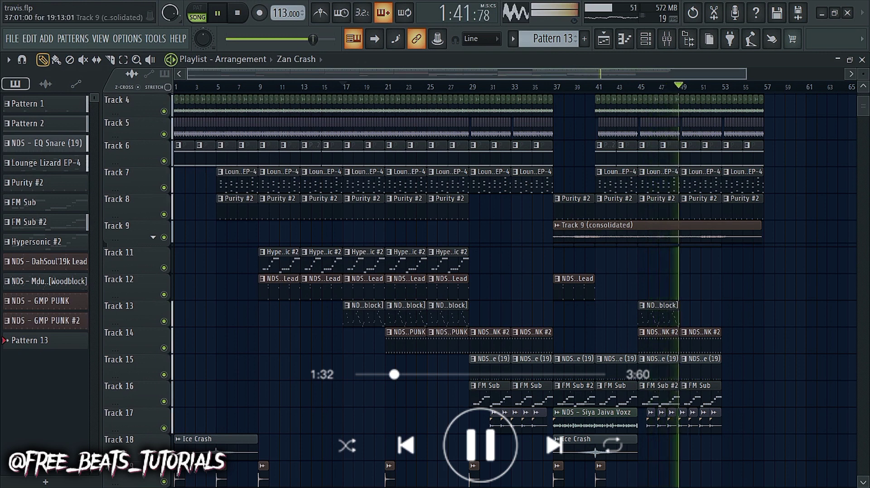
# Step: Extend the FM Sub on Track 16 and the EQ Snare (19) on Track 15 by duplicating their bar-49 clips to bar 53
pyautogui.scroll(-3, 684, 272)
pyautogui.keyDown('ctrl'); pyautogui.click(700, 313); pyautogui.keyUp('ctrl')
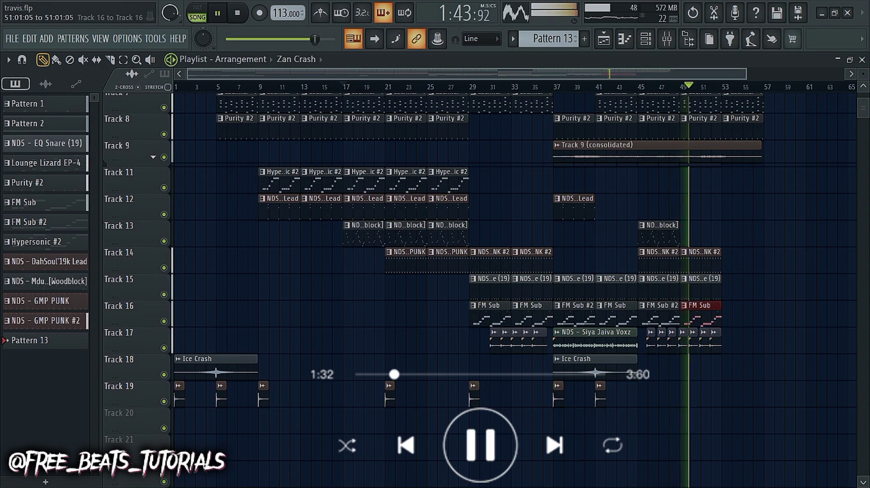
pyautogui.hotkey('ctrl', 'b')
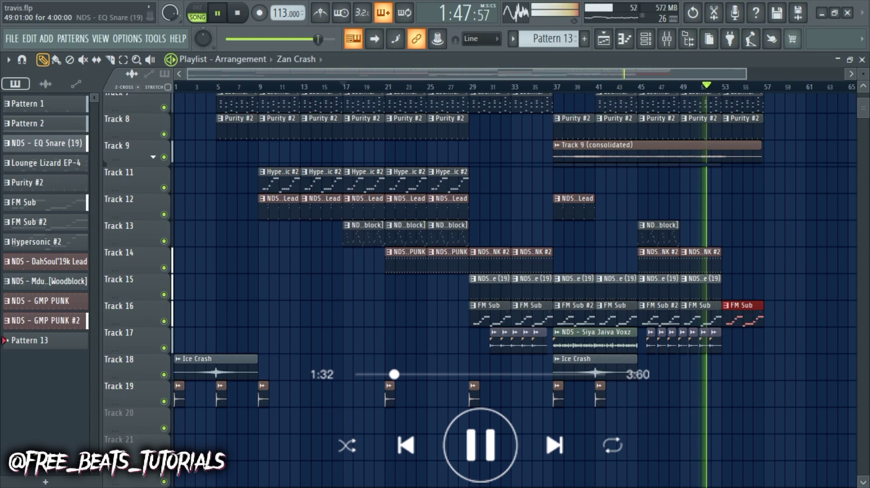
pyautogui.keyDown('ctrl'); pyautogui.click(700, 286); pyautogui.keyUp('ctrl')
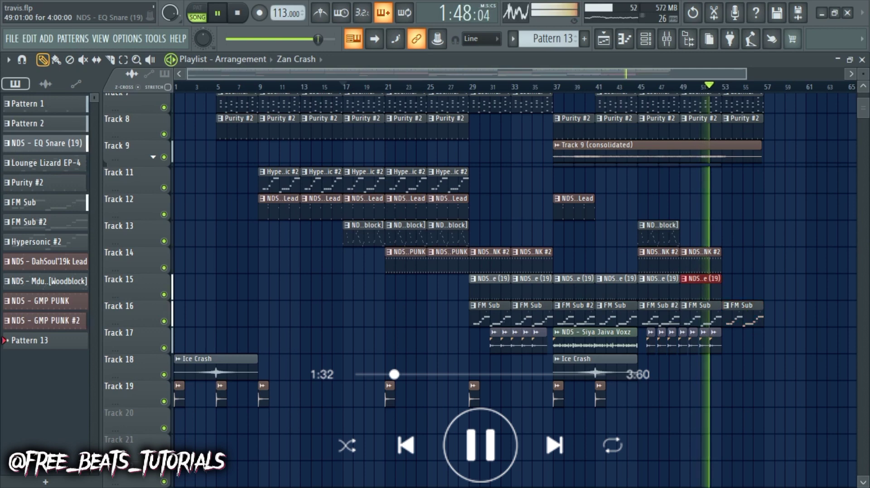
pyautogui.hotkey('ctrl', 'b')
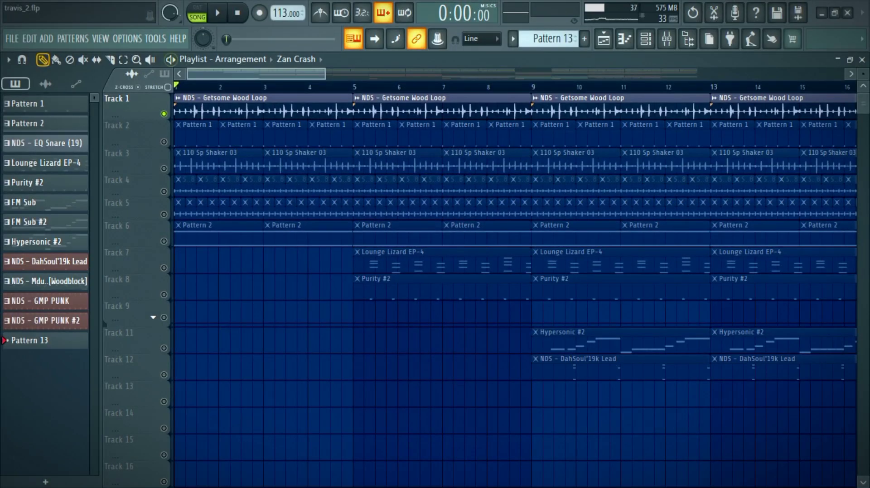
# Step: Play the soloed NDS - Getsome Wood Loop on Track 1 and enlarge that track's height
pyautogui.press('space')
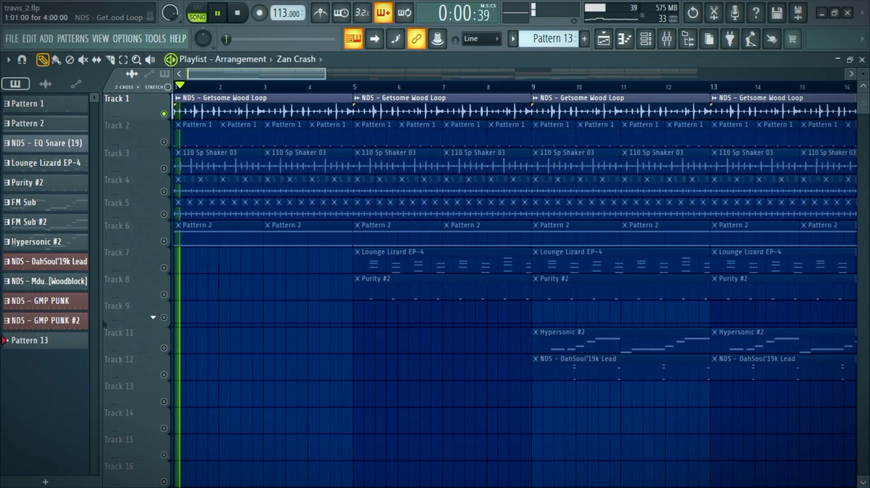
pyautogui.scroll(1, 136, 118)
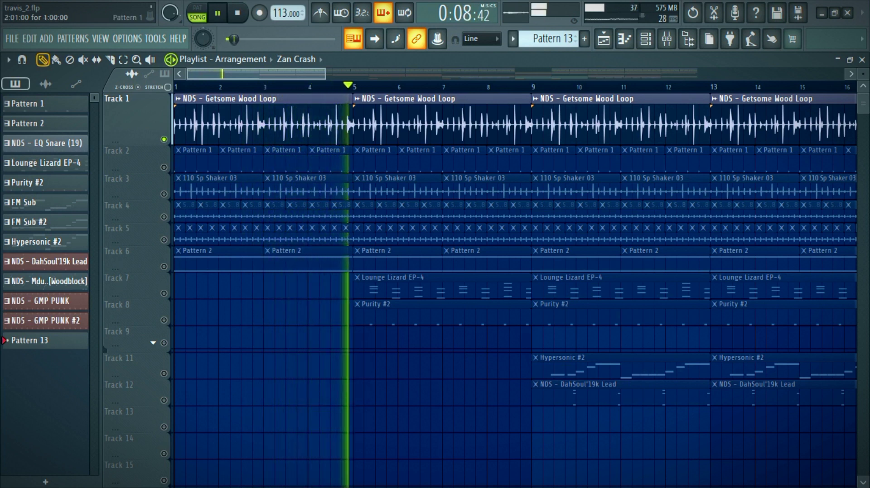
pyautogui.press('space')
# Step: Solo Track 2, play it, and show the channel rack with all channel groups listed
pyautogui.click(116, 151)
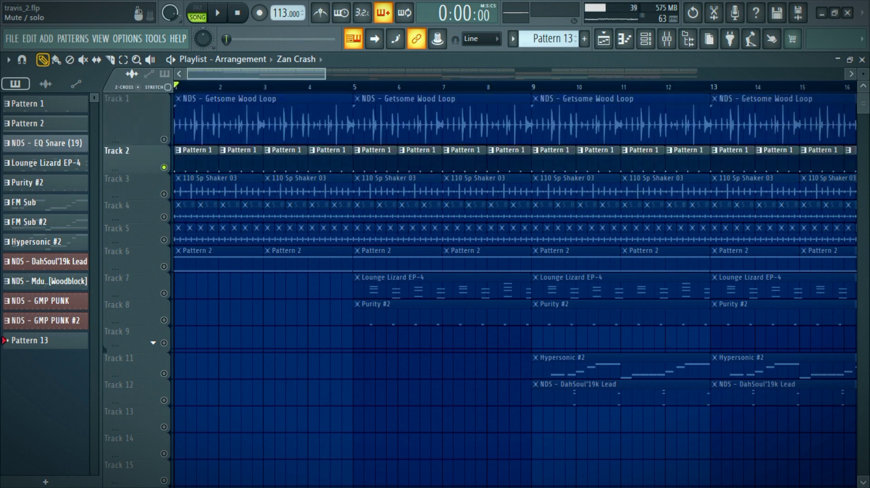
pyautogui.press('space')
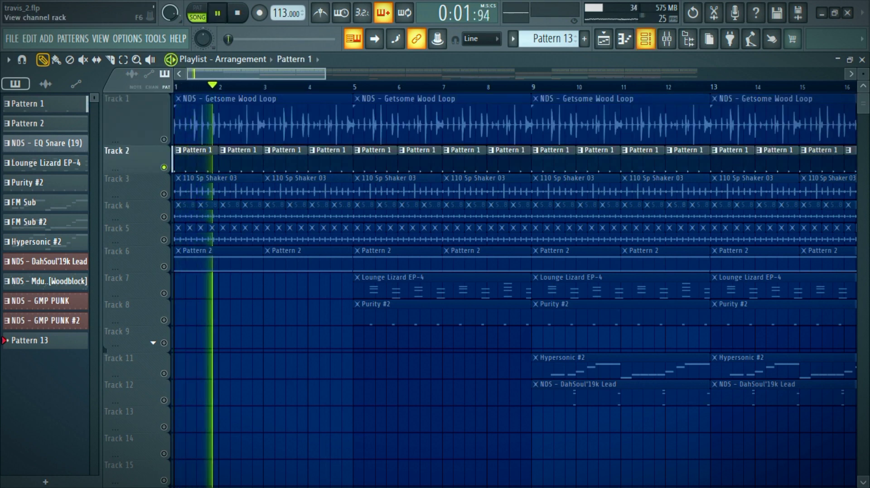
pyautogui.press('F6')
pyautogui.scroll(4, 435, 267)
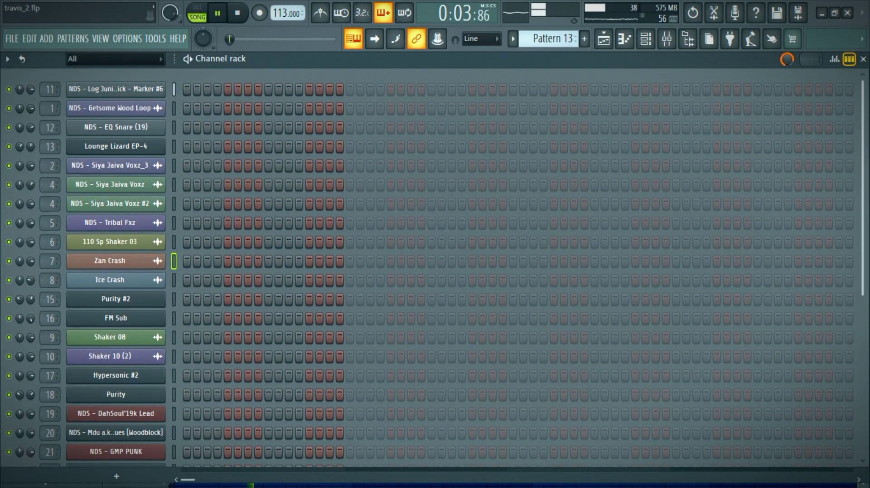
pyautogui.click(113, 59)
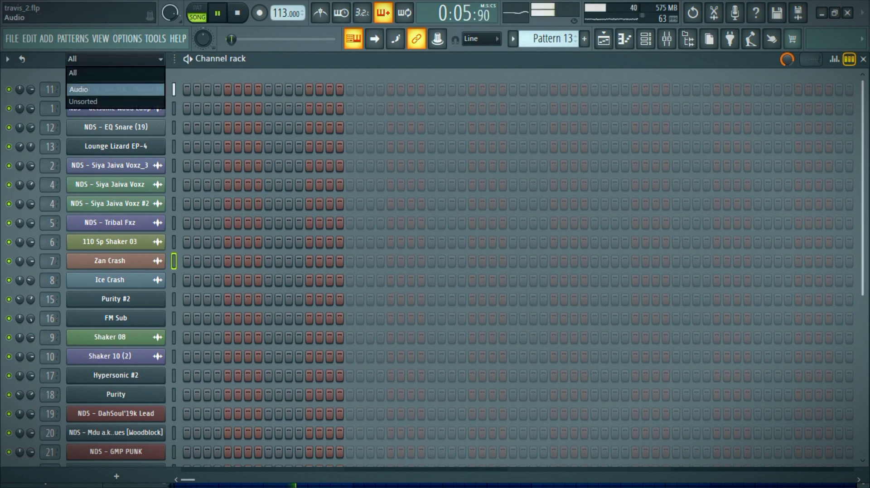
pyautogui.click(90, 71)
# Step: Look for the pattern used on Track 2 and examine Pattern 1's kick steps in the channel rack
pyautogui.scroll(-5, 548, 38)
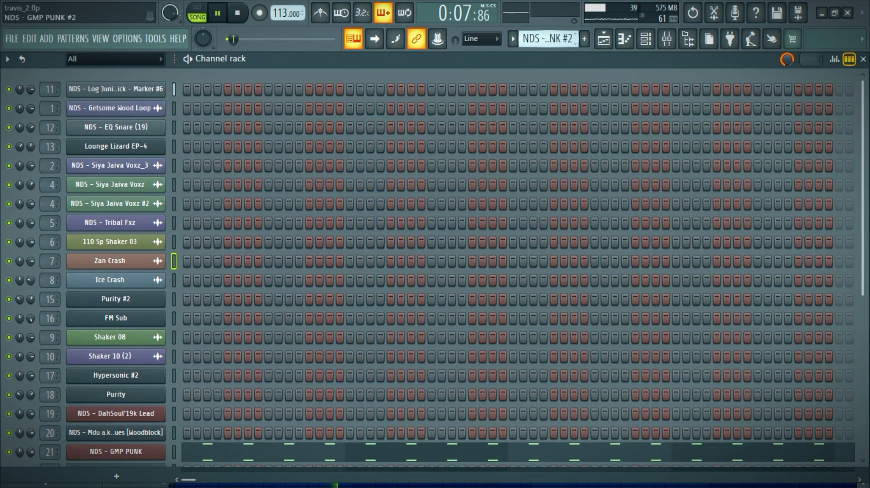
pyautogui.scroll(-2, 548, 39)
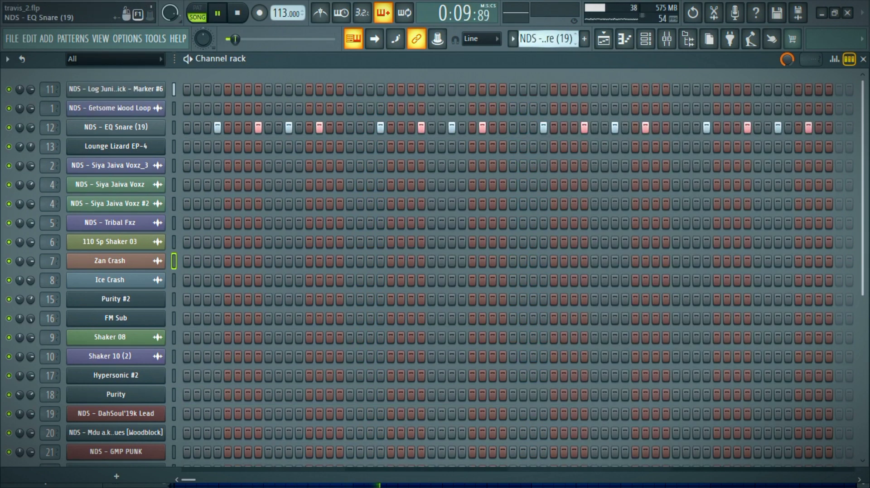
pyautogui.scroll(-5, 548, 39)
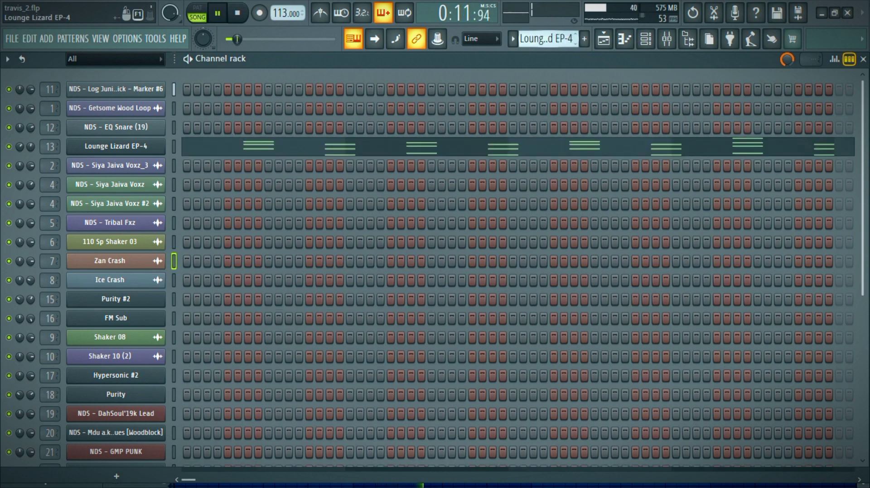
pyautogui.scroll(-1, 548, 38)
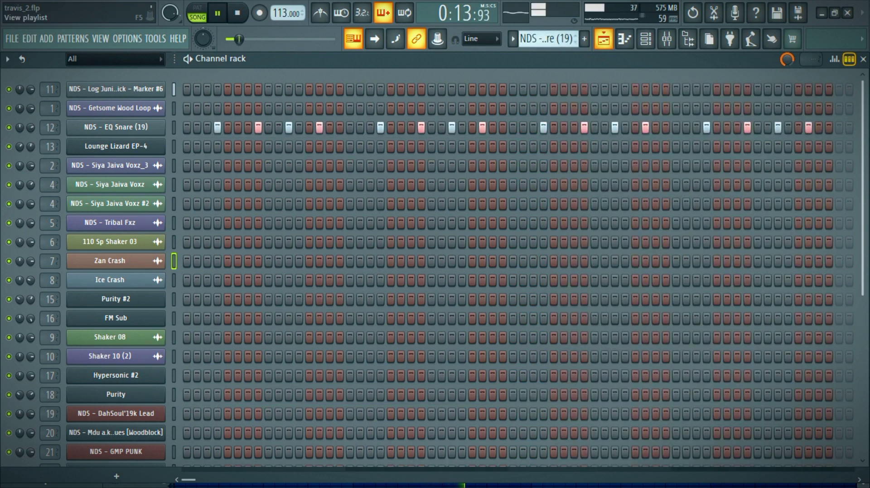
pyautogui.press('F5')
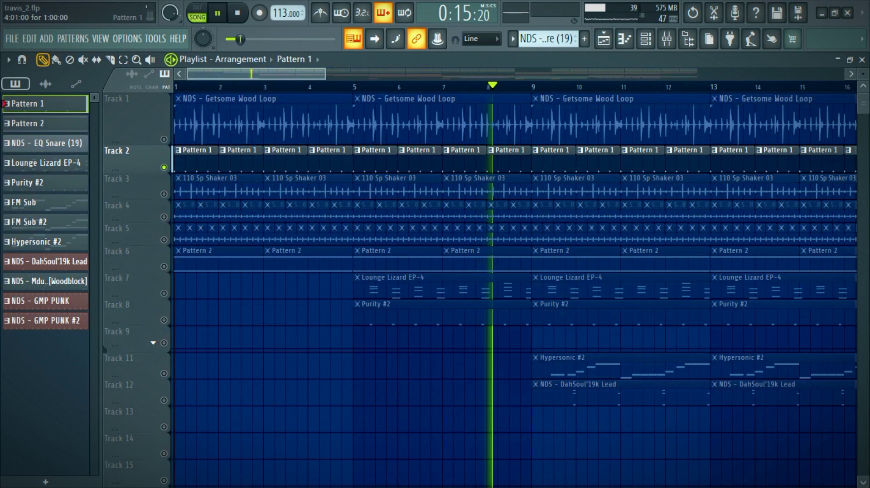
pyautogui.doubleClick(331, 160)
pyautogui.click(646, 39)
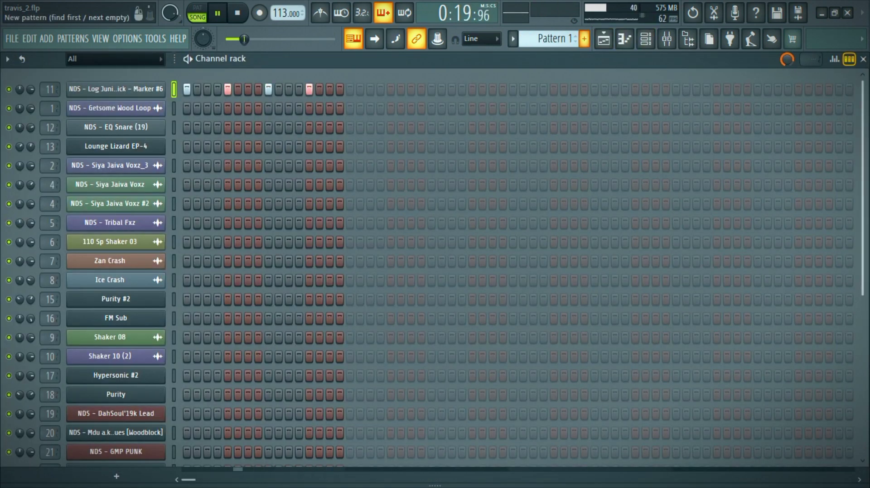
# Step: Return to the playlist and listen to the 110 Sp Shaker 03 loop on Track 3 in solo
pyautogui.click(603, 39)
pyautogui.press('space')
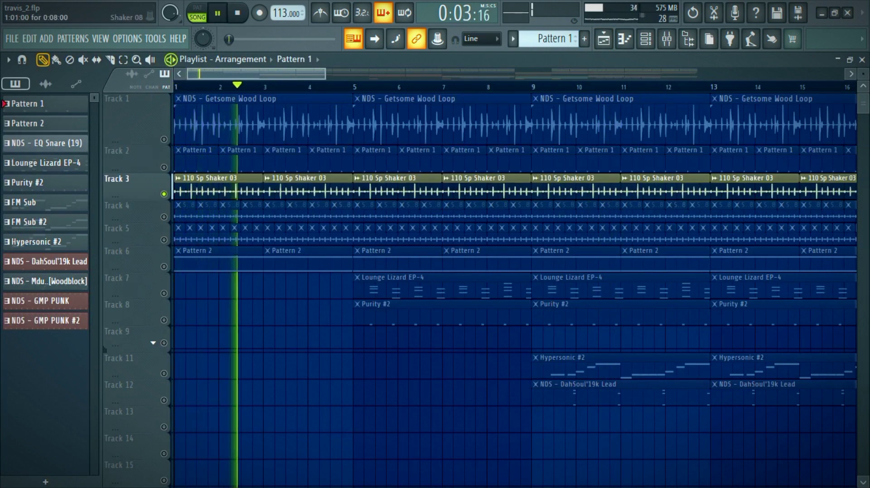
pyautogui.scroll(-1, 480, 290)
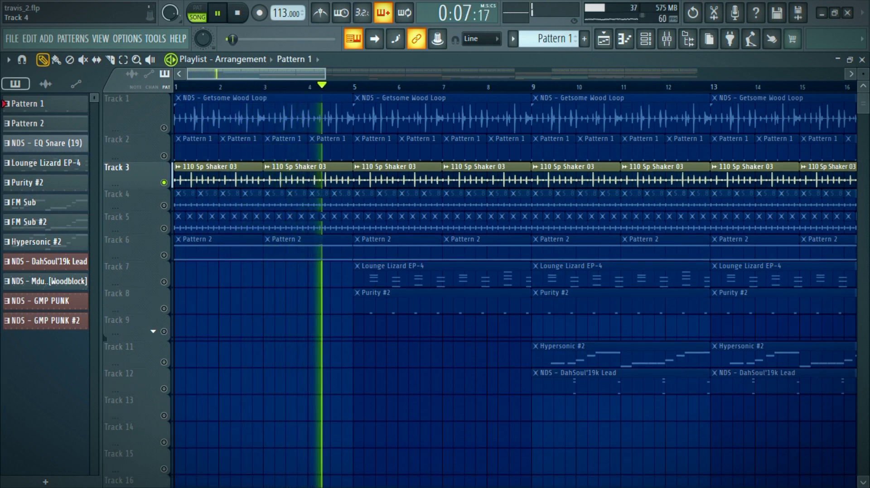
# Step: Enlarge Track 4's height and listen to its Shaker 08 clips in solo
pyautogui.moveTo(154, 212); pyautogui.dragTo(154, 226)
pyautogui.rightClick(164, 220)
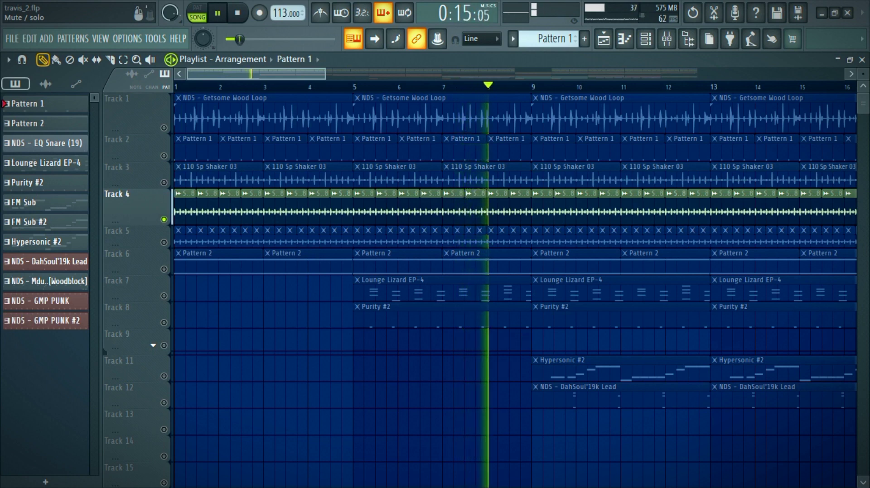
pyautogui.press('space')
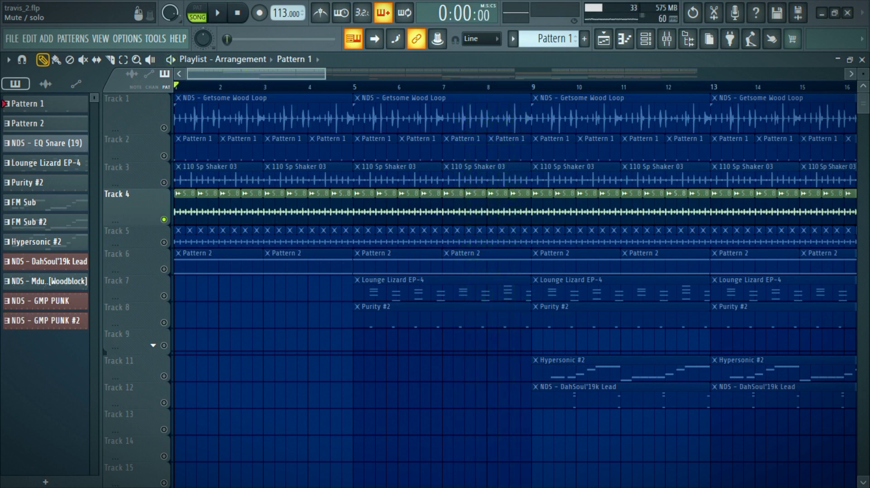
# Step: Play Track 5's Shaker 10 (2) clips in solo and enlarge that track's height
pyautogui.press('space')
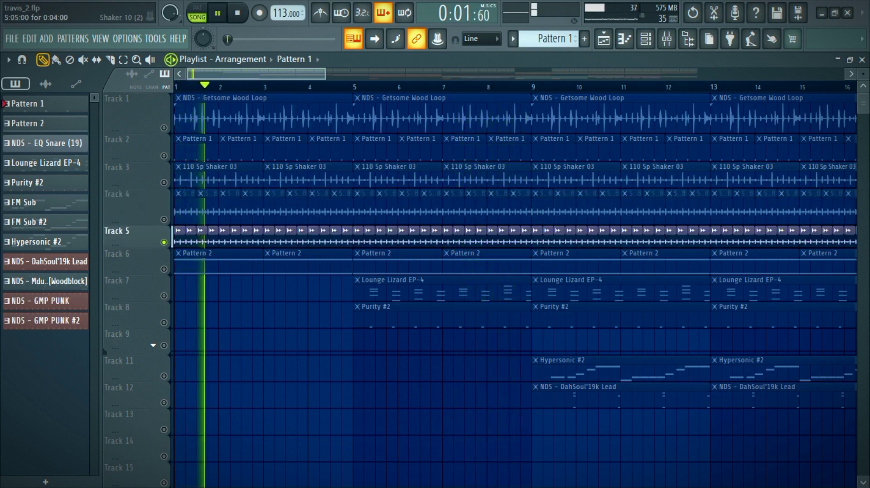
pyautogui.moveTo(136, 249); pyautogui.dragTo(136, 268)
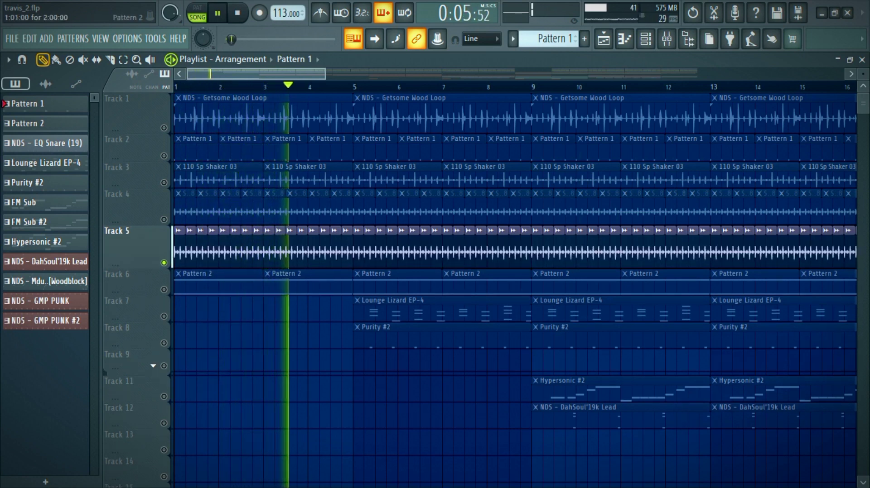
pyautogui.press('space')
# Step: Solo Track 6, play it, and examine Pattern 2's Purity notes in the piano roll
pyautogui.rightClick(164, 290)
pyautogui.click(206, 285)
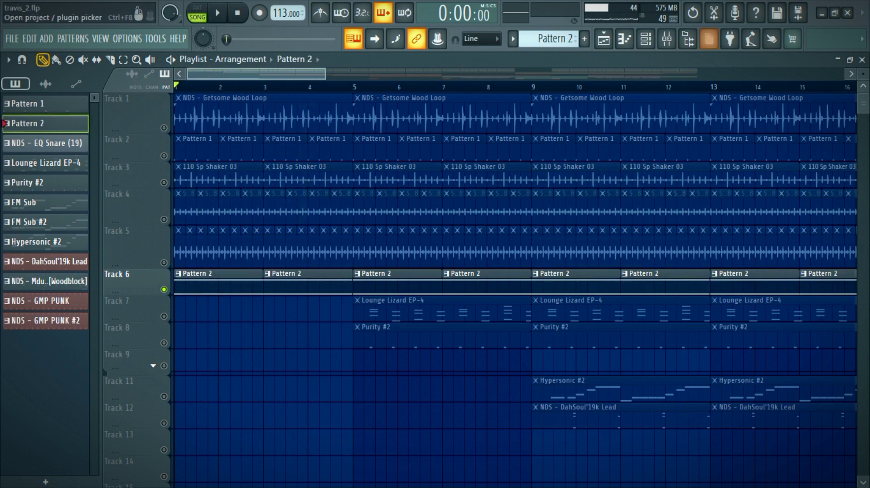
pyautogui.press('F7')
pyautogui.press('space')
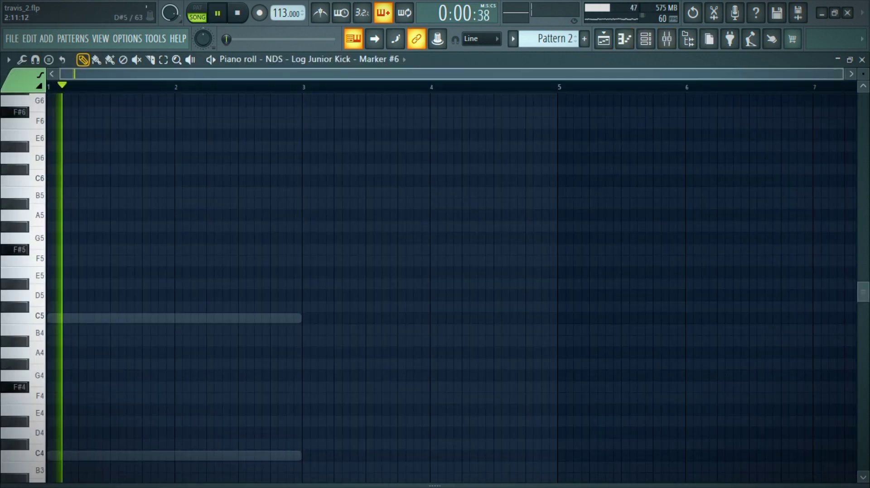
pyautogui.rightClick(260, 319)
pyautogui.rightClick(260, 319)
pyautogui.scroll(-3, 261, 319)
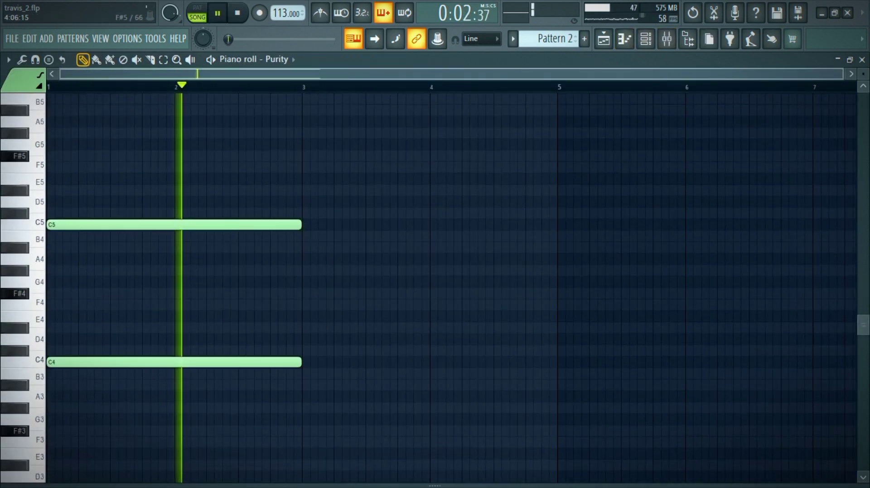
# Step: Inspect the preset loaded in the Purity channel's plugin, close it, and return to the playlist with playback stopped
pyautogui.click(646, 39)
pyautogui.press('F6')
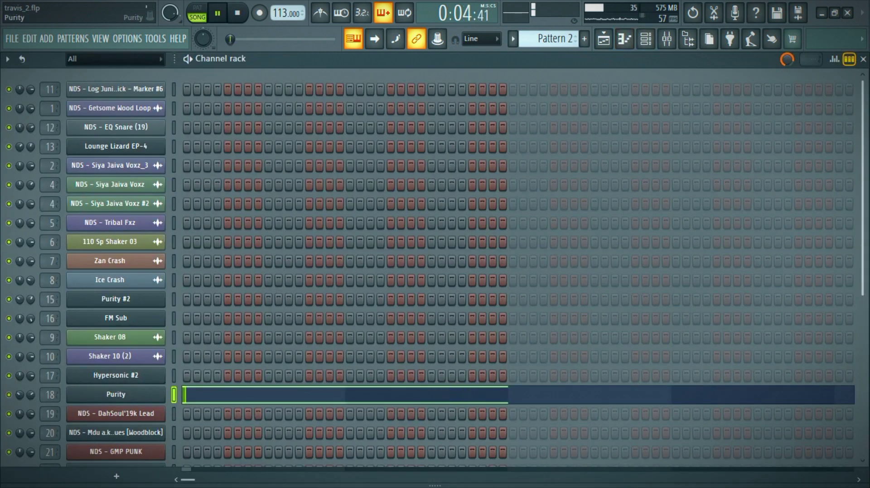
pyautogui.click(116, 395)
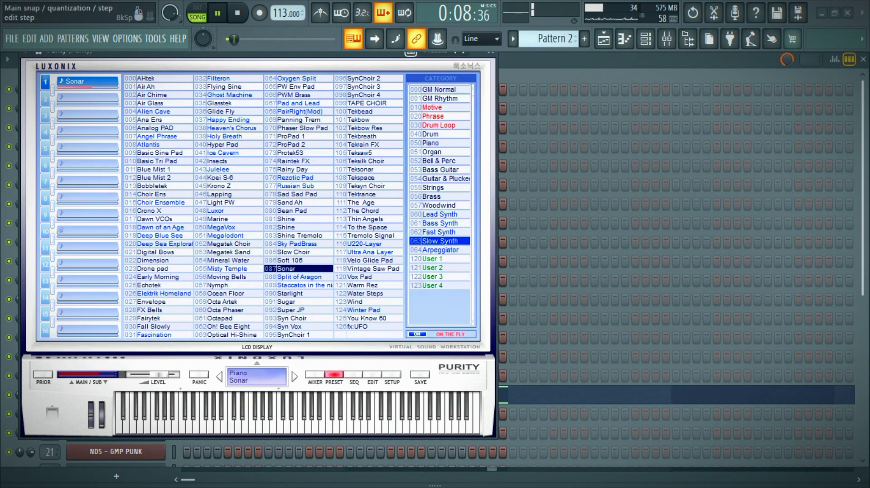
pyautogui.click(489, 52)
pyautogui.click(604, 39)
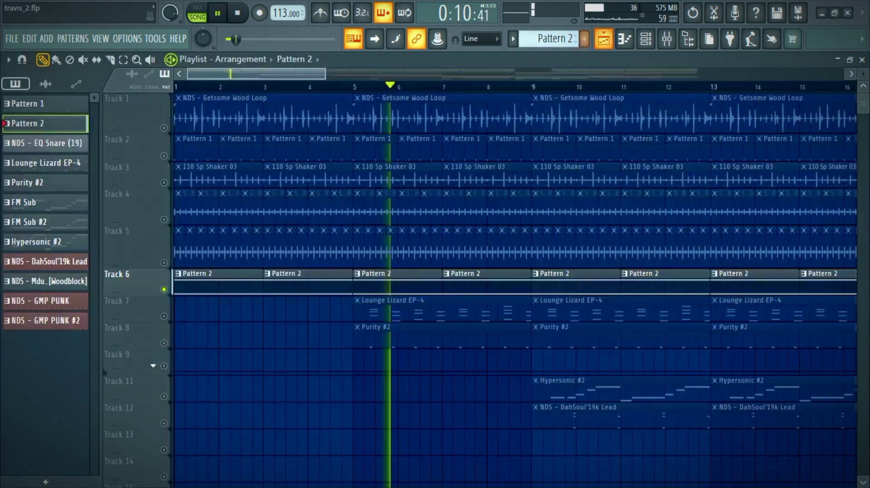
pyautogui.press('space')
# Step: Solo Track 7, play it from bar 5, and examine the Lounge Lizard EP-4 chords in the piano roll
pyautogui.rightClick(164, 317)
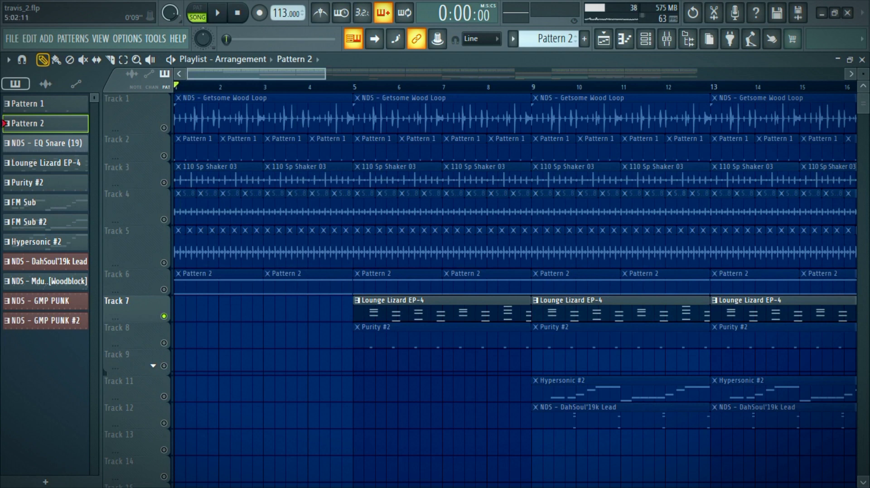
pyautogui.click(402, 300)
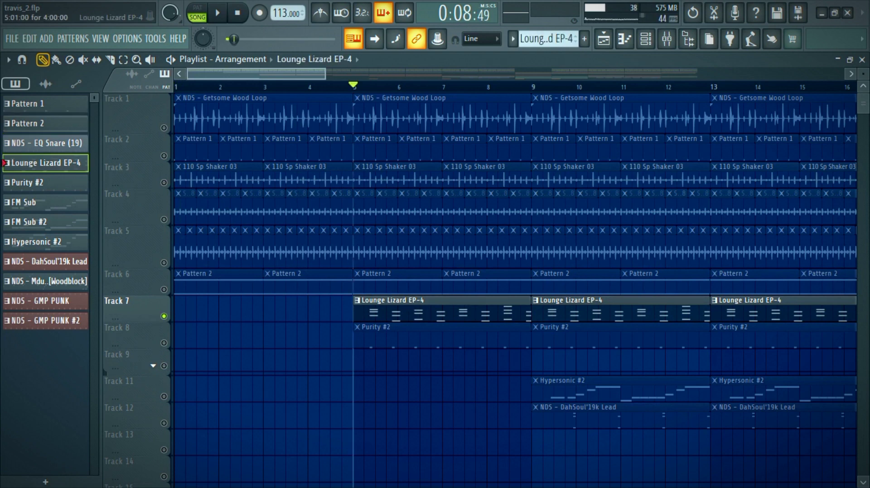
pyautogui.doubleClick(381, 317)
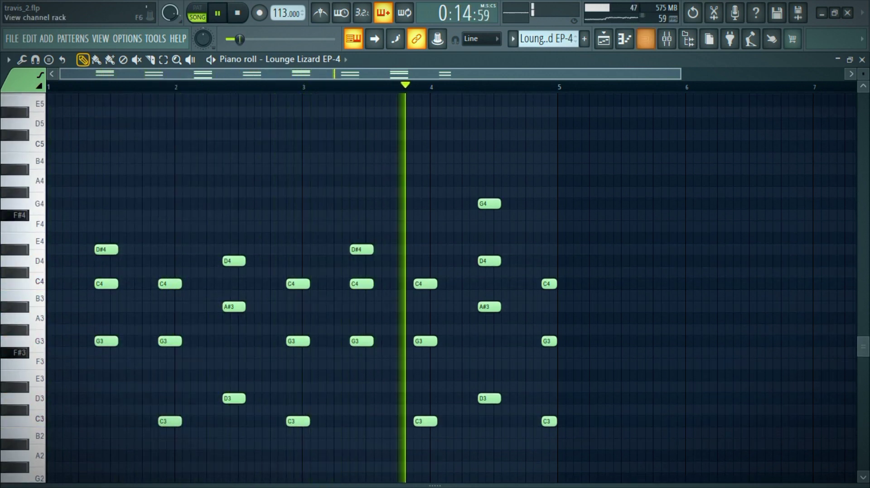
# Step: Inspect the Lounge Lizard EP-4 plugin's program and settings, close it, and return to the playlist with playback stopped
pyautogui.click(645, 39)
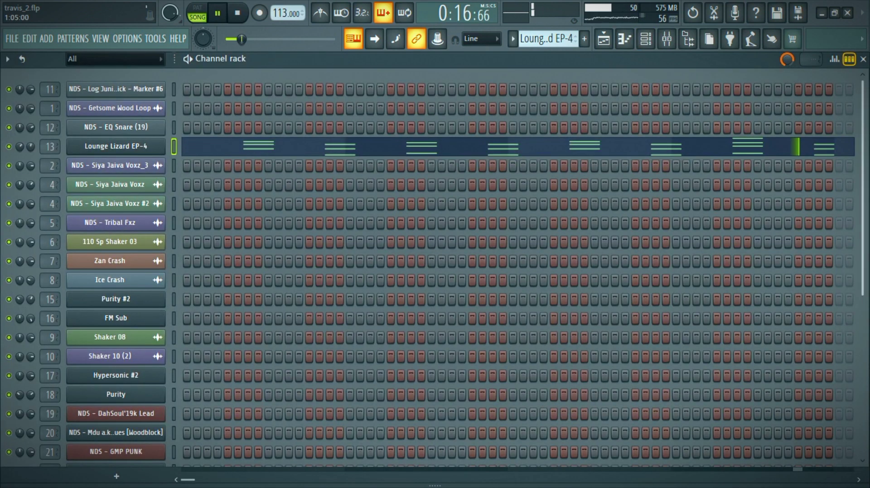
pyautogui.click(116, 147)
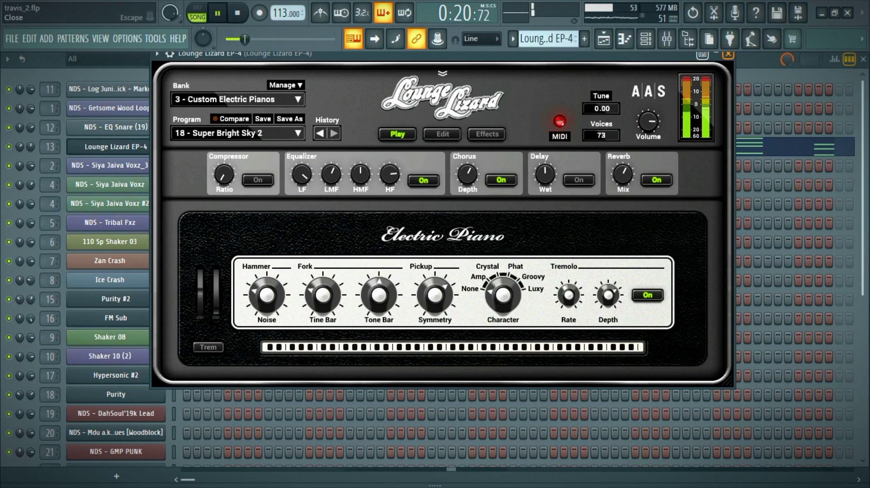
pyautogui.click(728, 54)
pyautogui.click(603, 39)
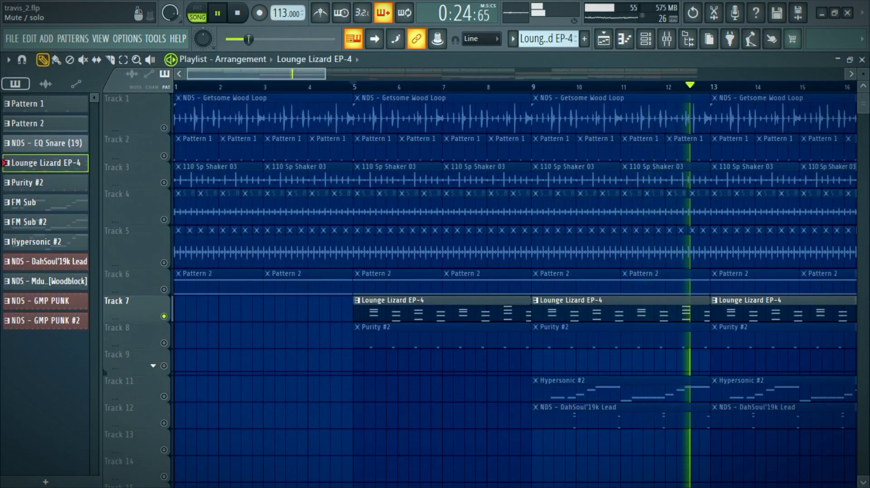
pyautogui.press('space')
# Step: Solo Track 8, play it from bar 5, and examine the Purity #2 notes in the piano roll
pyautogui.rightClick(164, 343)
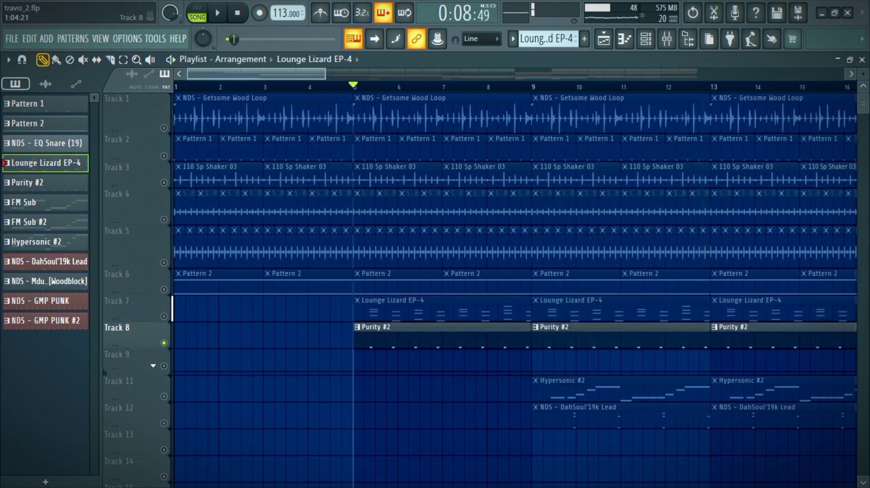
pyautogui.press('space')
pyautogui.doubleClick(405, 330)
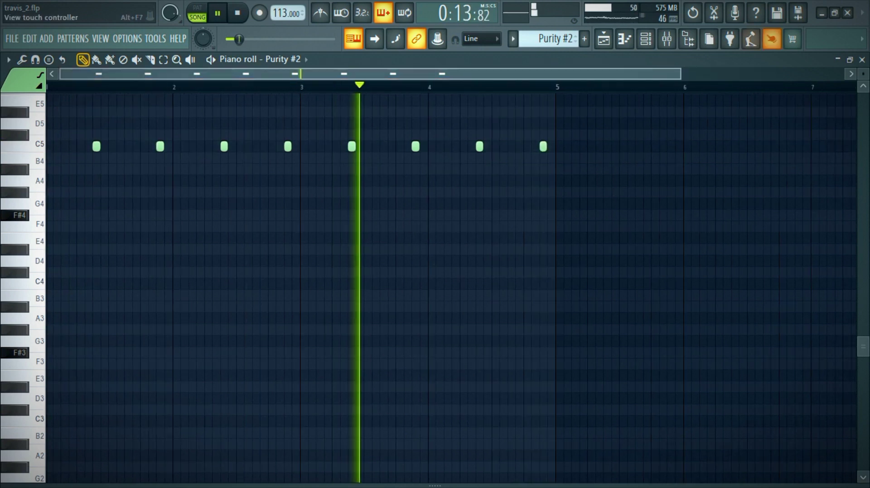
# Step: Inspect the preset loaded in the Purity #2 channel's plugin, close it, and return to the playlist with playback stopped
pyautogui.press('F6')
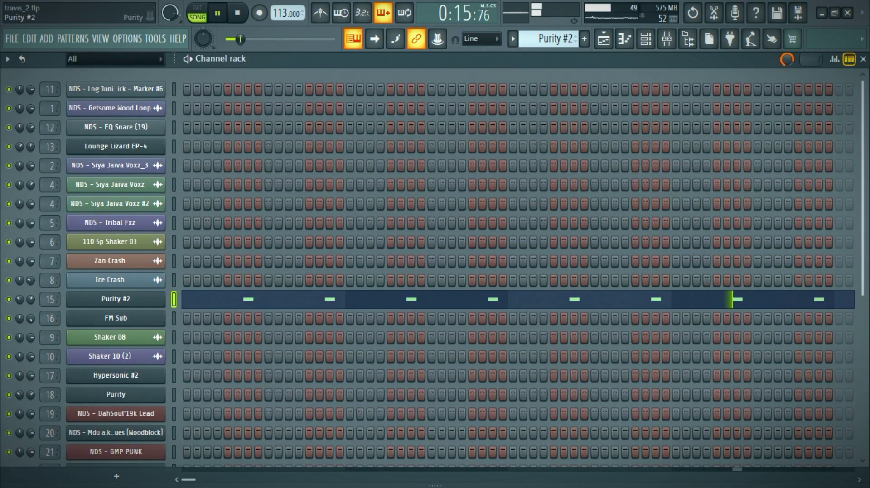
pyautogui.click(116, 299)
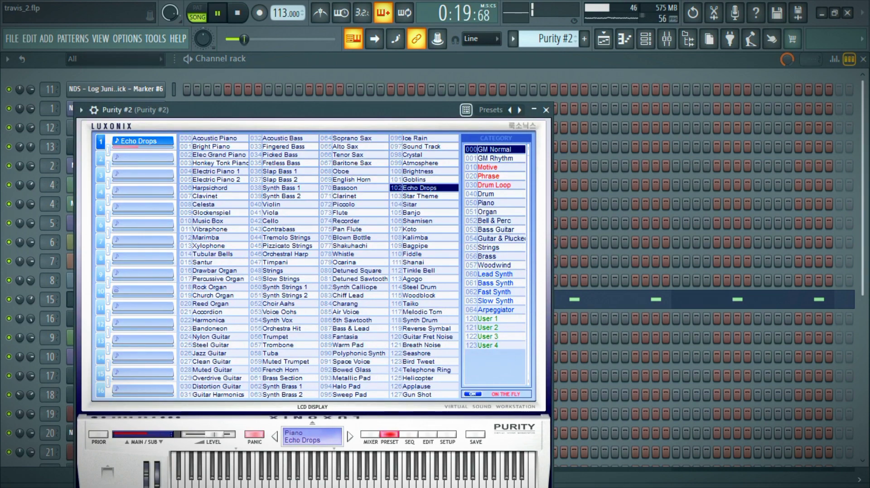
pyautogui.click(546, 110)
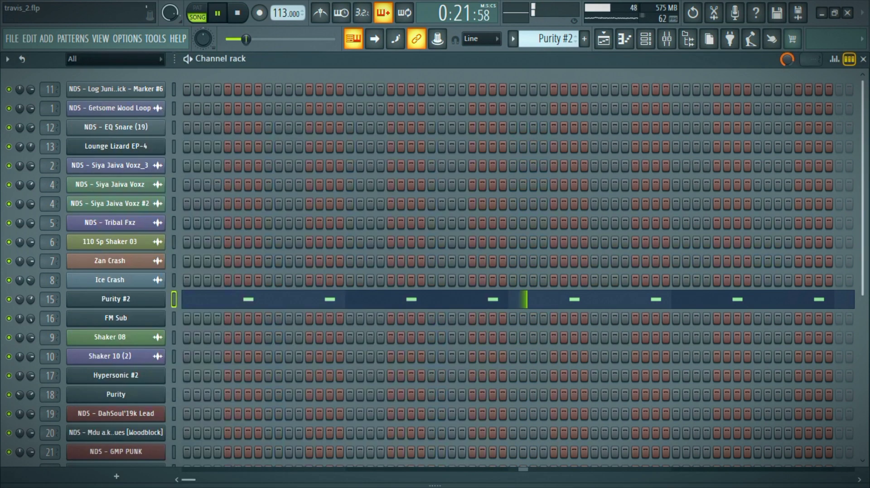
pyautogui.press('F5')
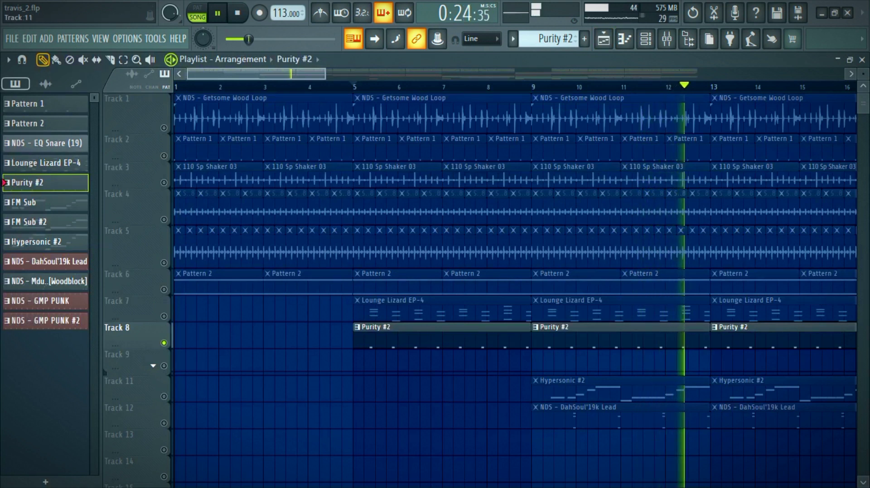
pyautogui.press('space')
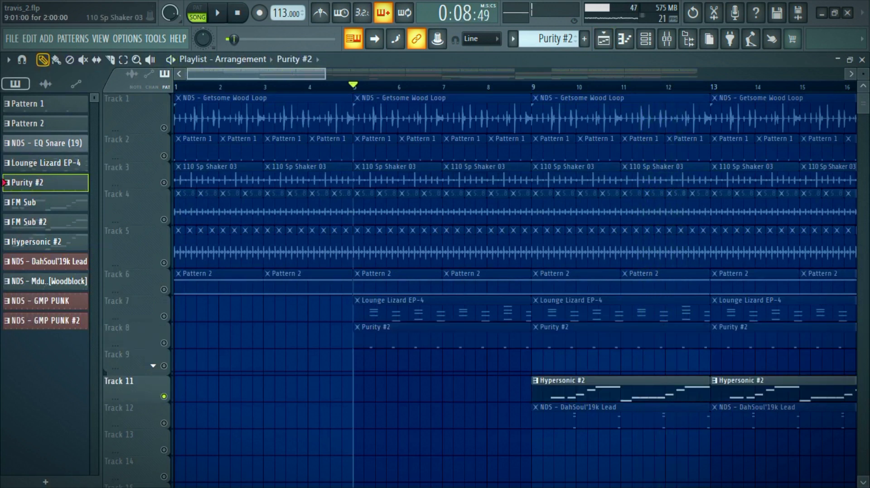
# Step: Solo Track 11, play it from bar 9, and examine the Hypersonic #2 bass notes in the piano roll
pyautogui.scroll(-2, 515, 290)
pyautogui.click(533, 87)
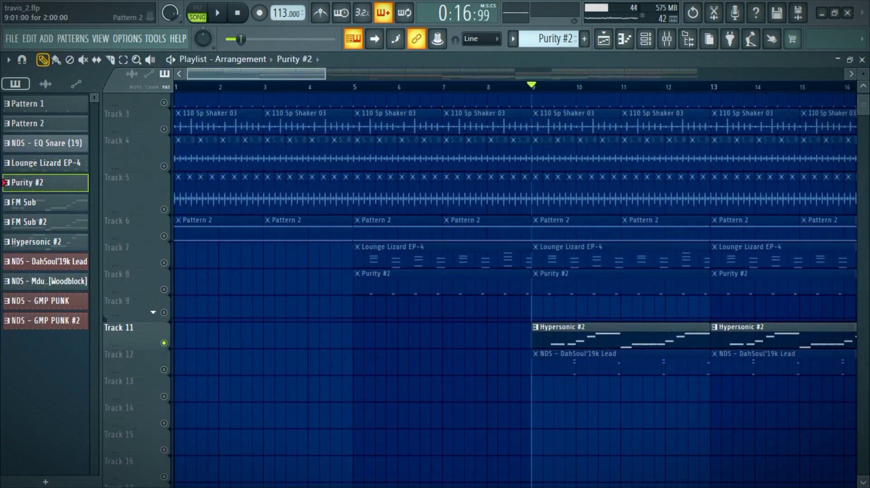
pyautogui.doubleClick(589, 344)
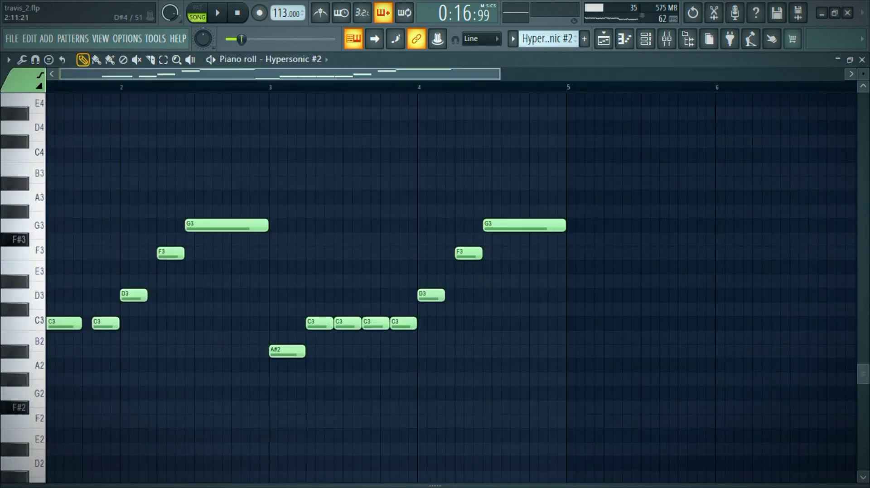
pyautogui.press('space')
pyautogui.scroll(-1, 487, 129)
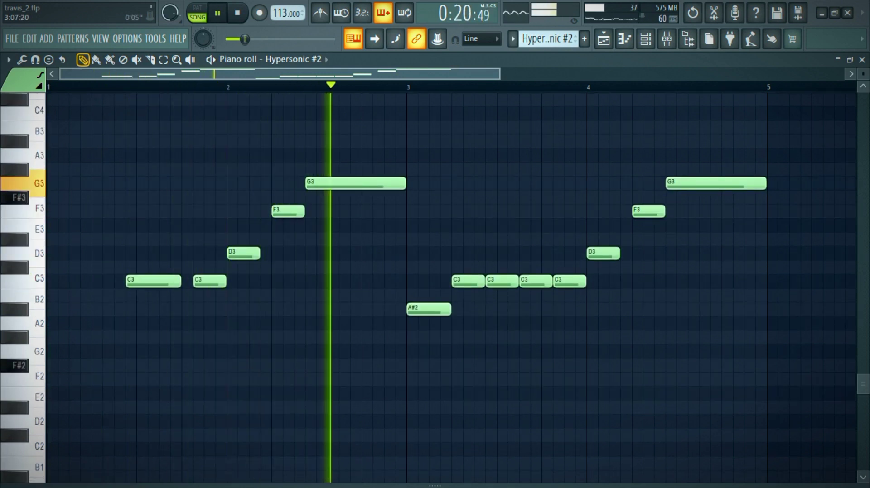
# Step: Inspect the Hypersonic #2 plugin's patch and browse its Synth Basses category, then close it and return to the stopped playlist
pyautogui.click(646, 39)
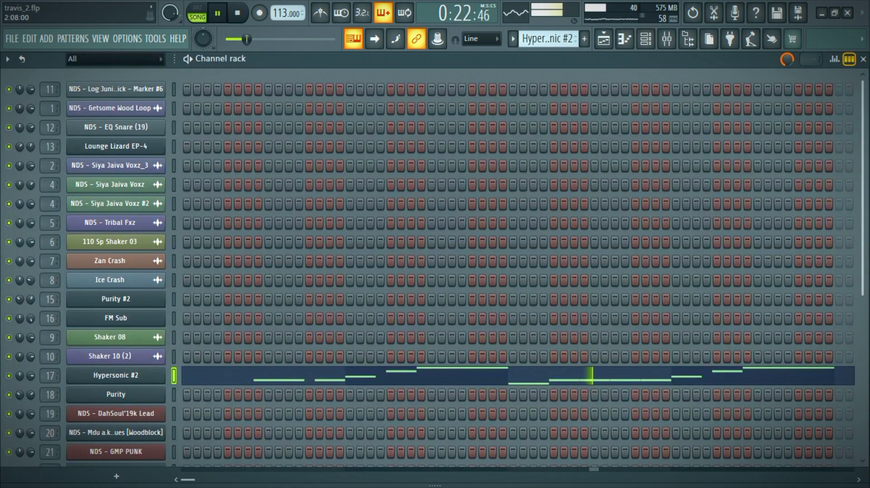
pyautogui.click(116, 376)
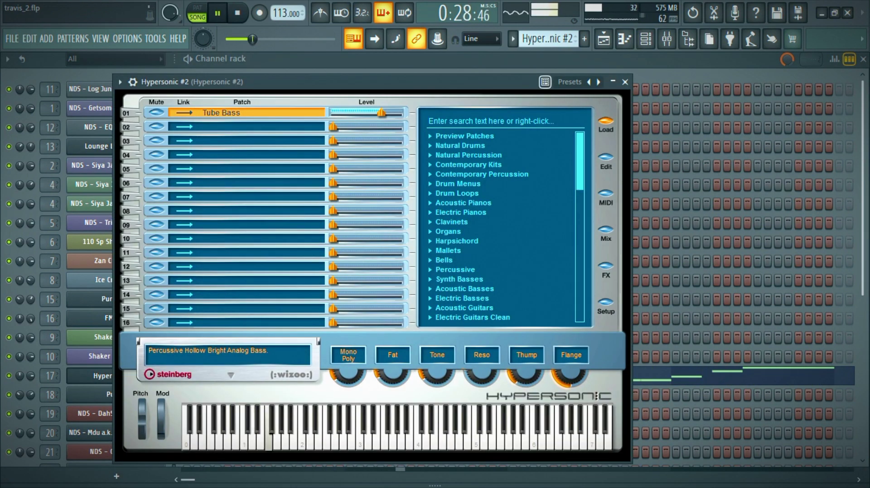
pyautogui.click(459, 279)
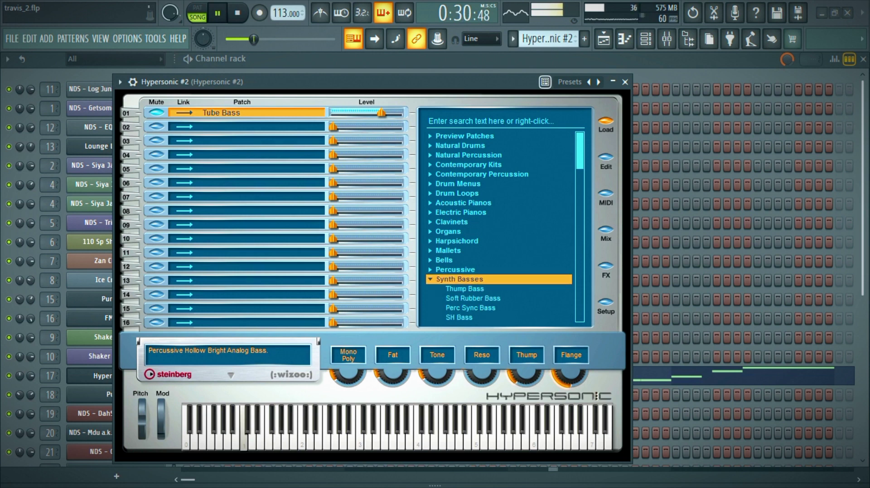
pyautogui.scroll(-5, 498, 227)
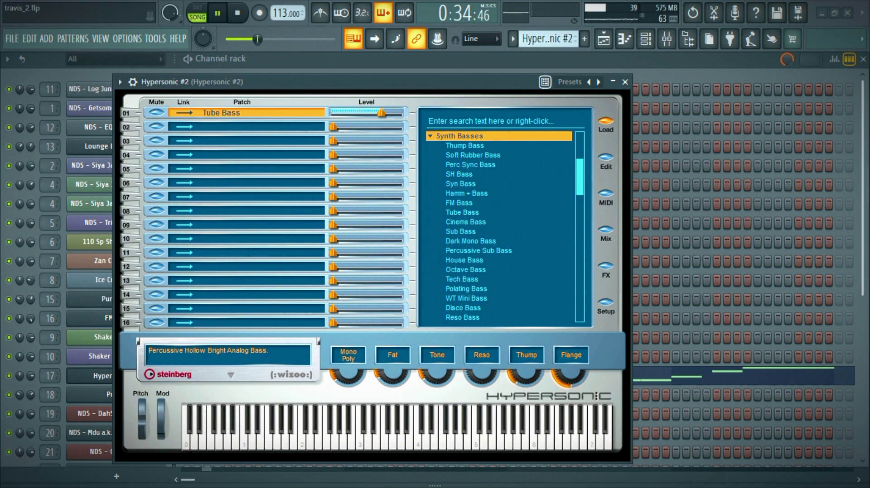
pyautogui.click(625, 82)
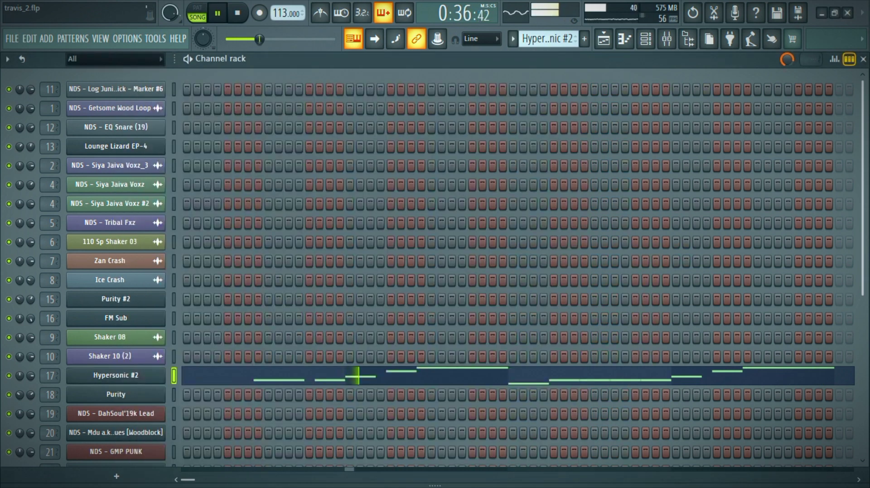
pyautogui.click(603, 39)
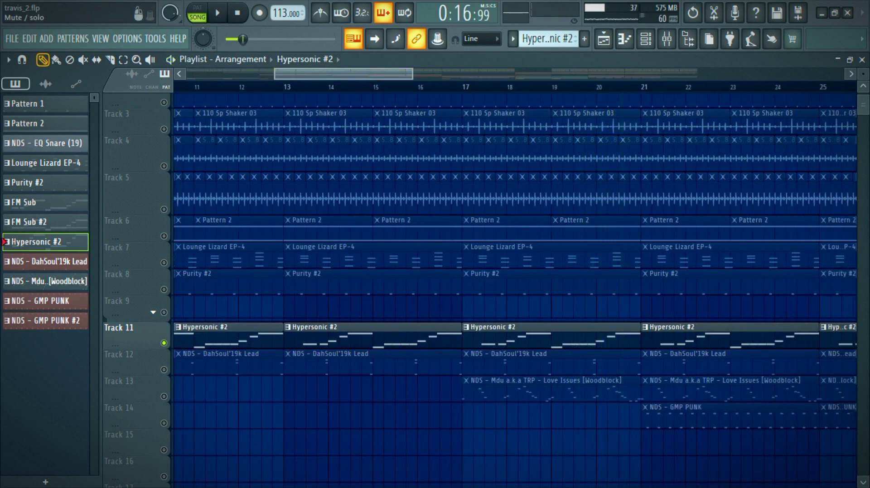
# Step: Play Track 12 in solo from bar 9 and examine the NDS - DahSoul'19k Lead notes in the piano roll
pyautogui.doubleClick(222, 365)
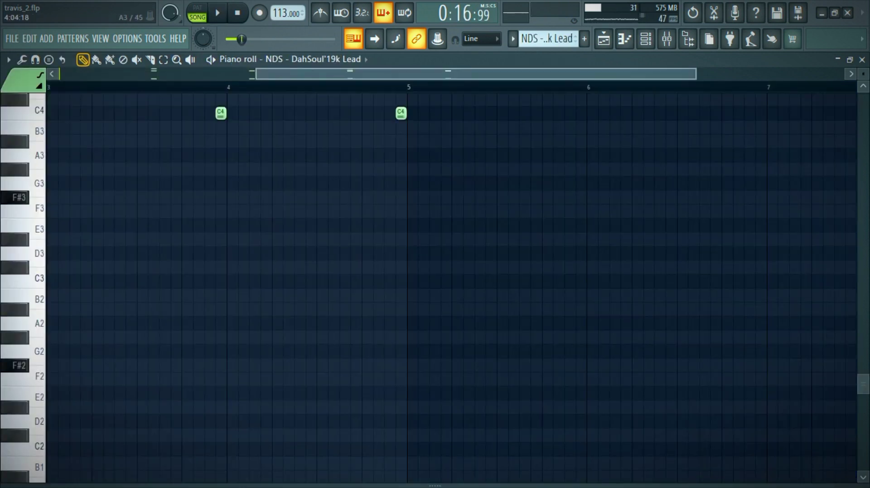
pyautogui.press('space')
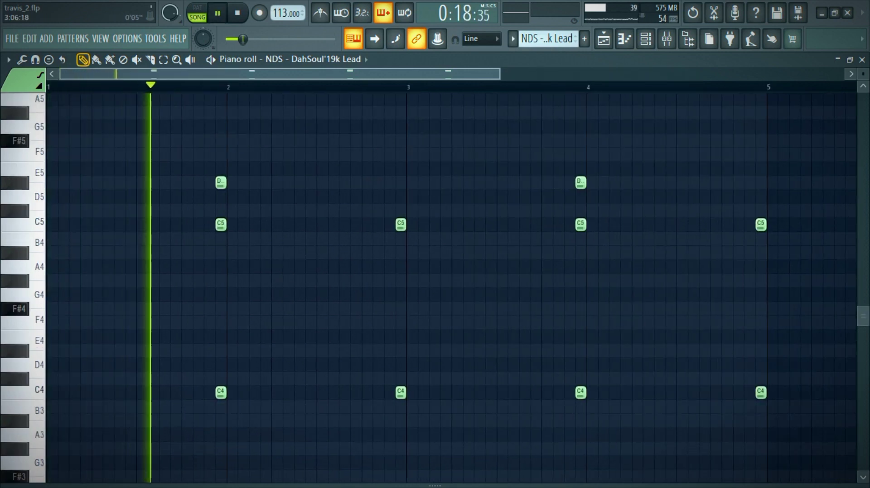
pyautogui.scroll(-1, 472, 287)
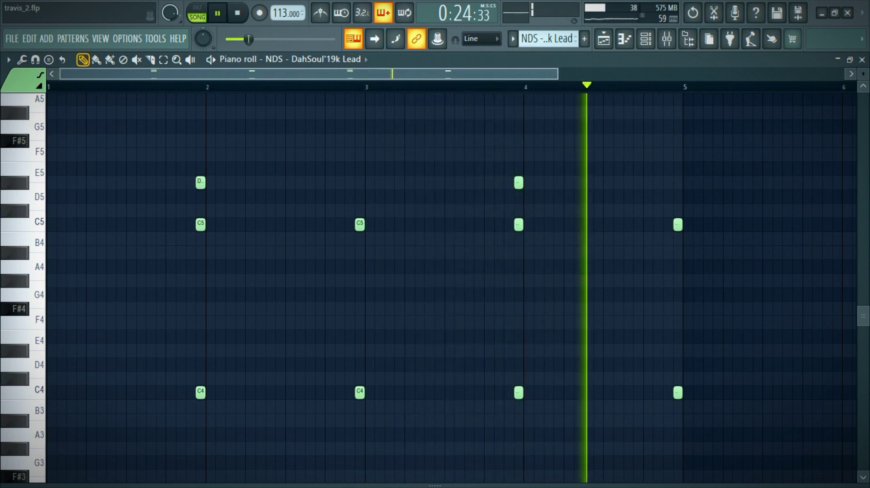
# Step: Inspect the Nexus preset of the NDS - DahSoul'19k Lead channel, close the plugin, and return to the playlist with playback stopped
pyautogui.press('F6')
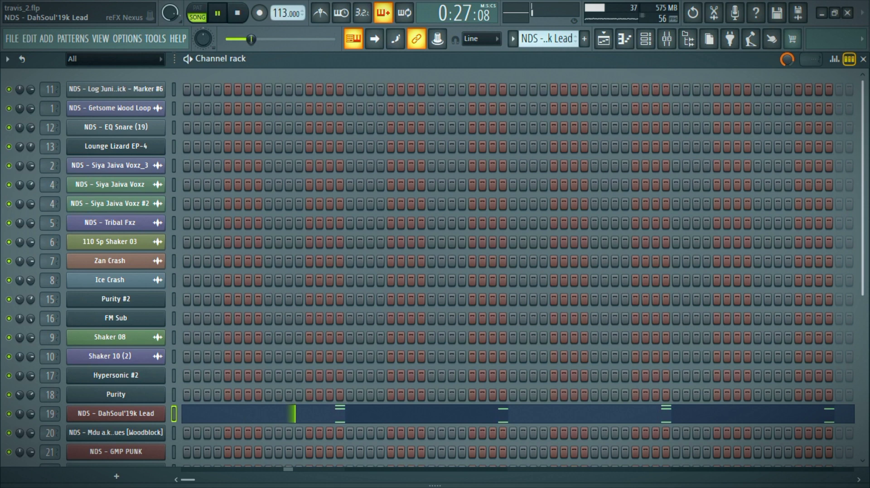
pyautogui.click(116, 414)
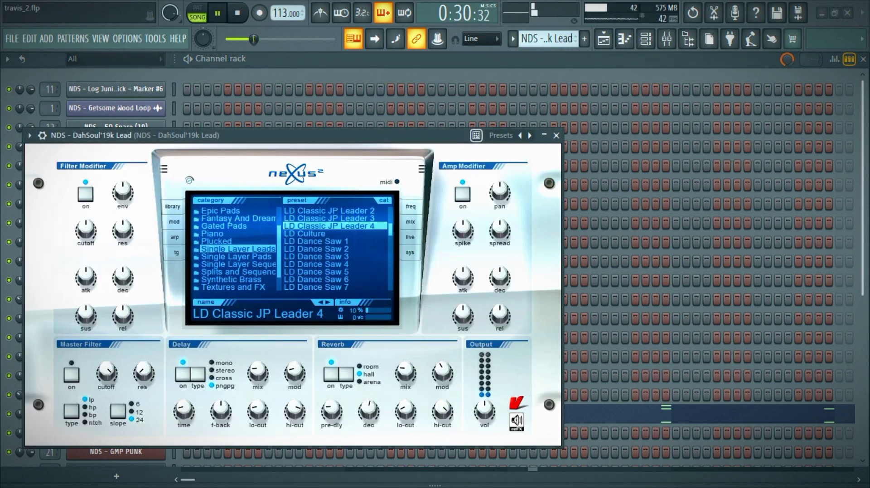
pyautogui.click(556, 136)
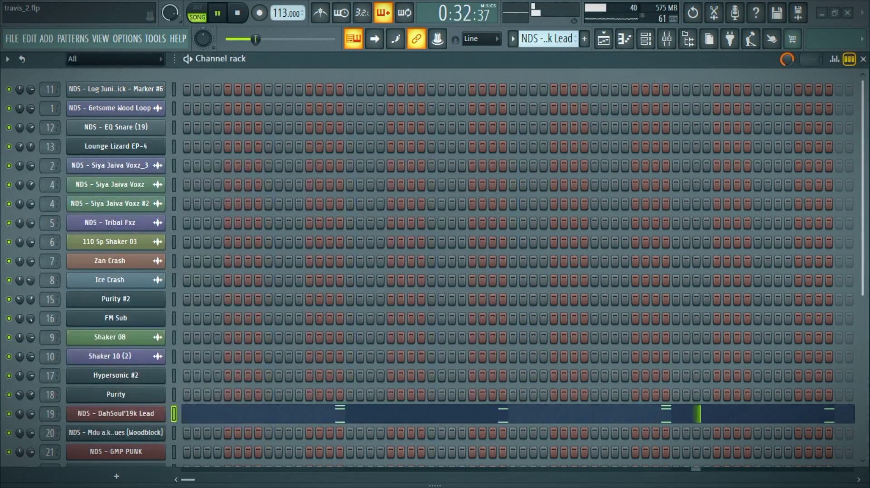
pyautogui.press('F5')
pyautogui.press('space')
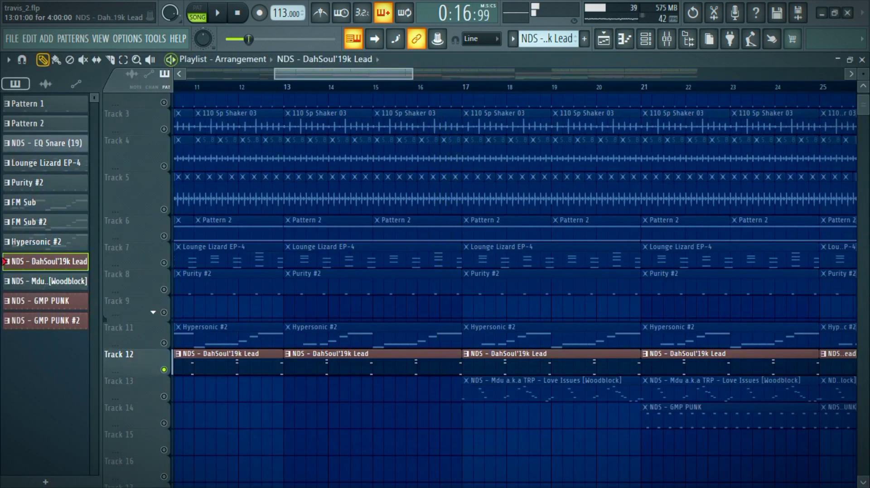
# Step: Solo Track 13, play it from bar 17, and examine the Love Issues [Woodblock] notes in the piano roll
pyautogui.rightClick(164, 397)
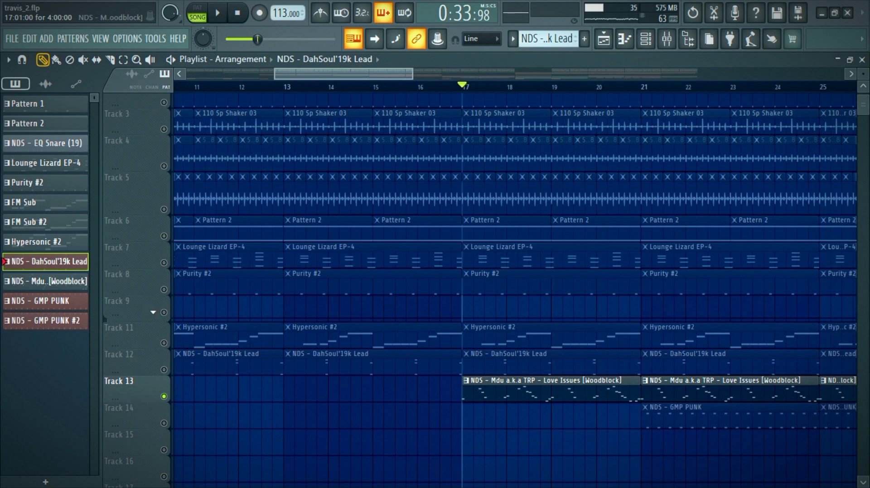
pyautogui.doubleClick(488, 392)
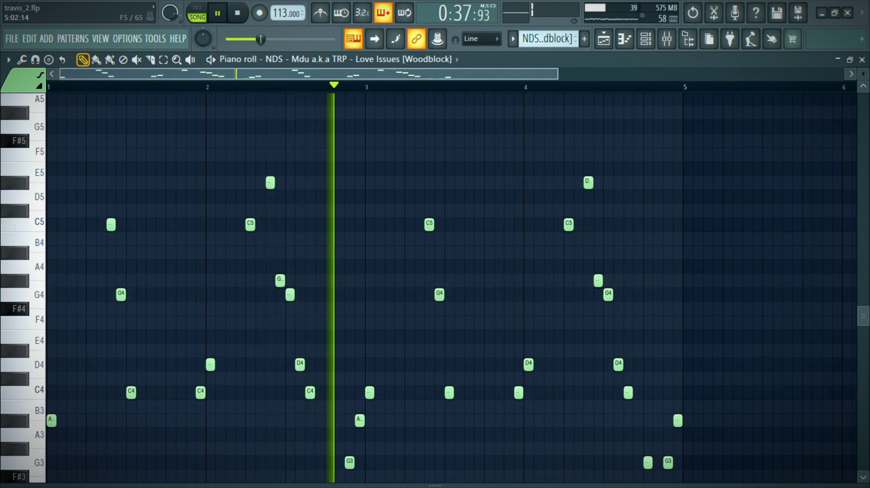
# Step: Inspect the Purity preset of the Love Issues [Woodblock] channel, close the plugin, and return to the playlist with playback stopped
pyautogui.click(645, 39)
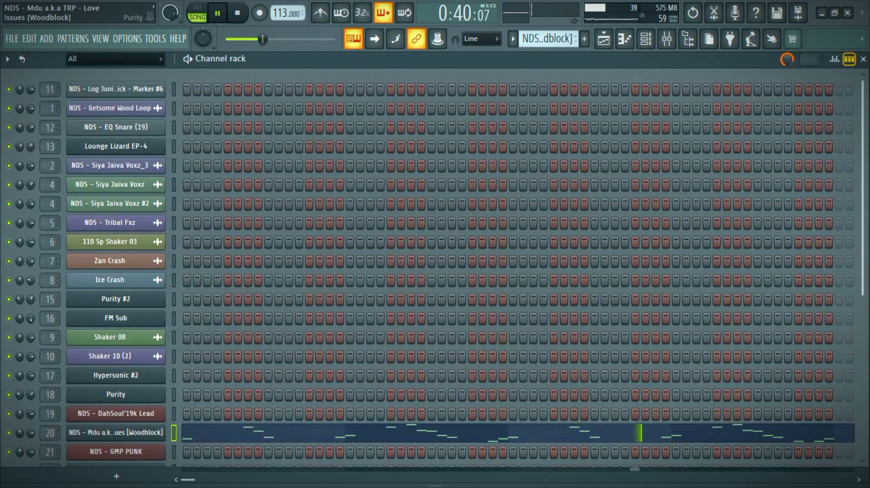
pyautogui.click(116, 433)
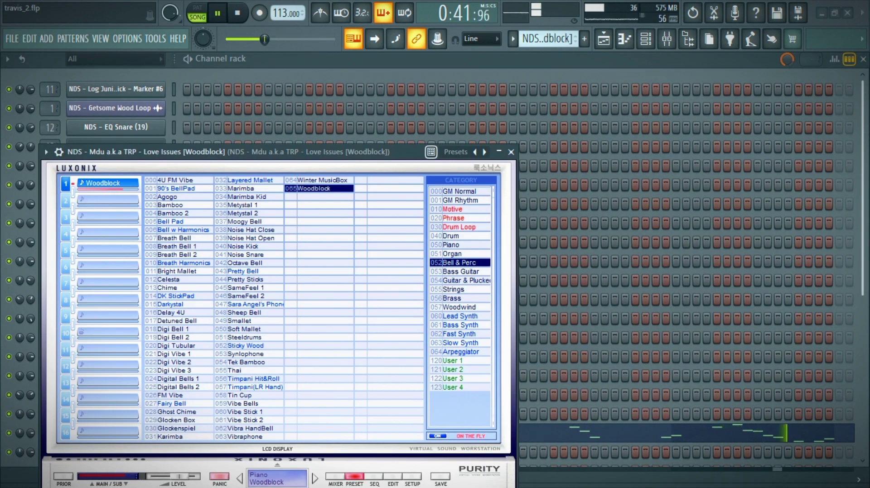
pyautogui.click(511, 152)
pyautogui.click(604, 39)
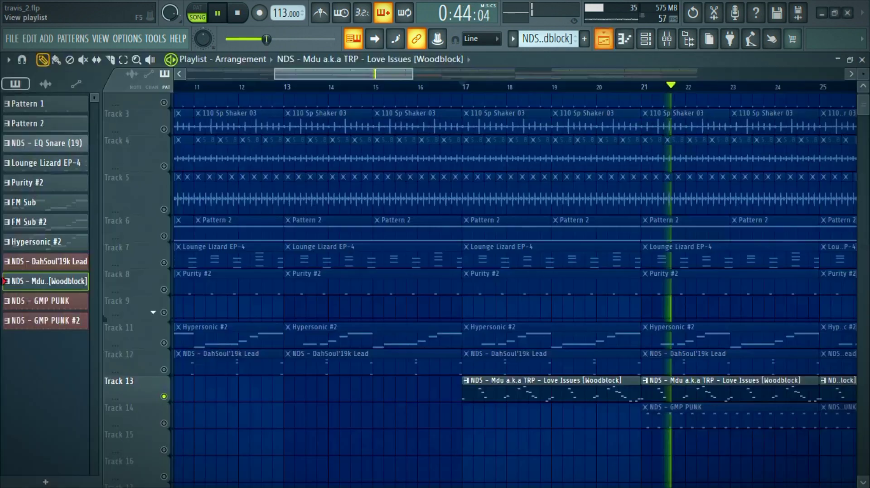
pyautogui.press('space')
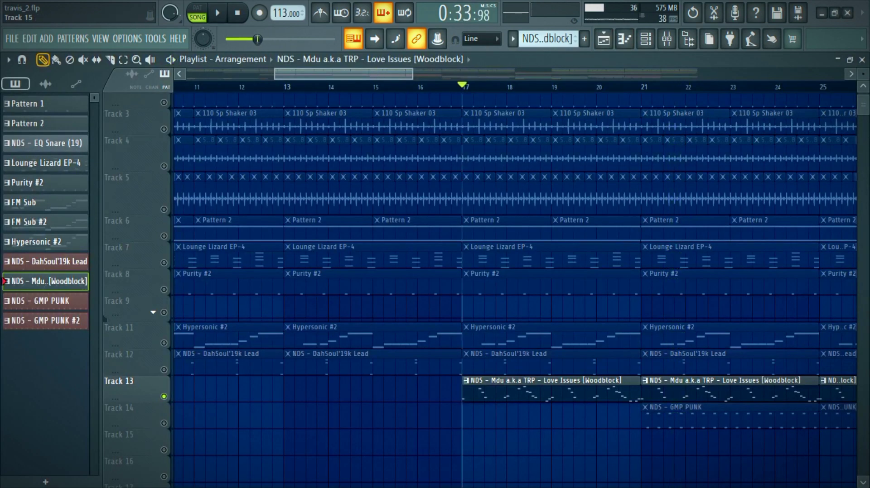
# Step: Solo Track 14, play it from bar 21, and examine the full NDS - GMP PUNK pattern in the piano roll
pyautogui.rightClick(164, 423)
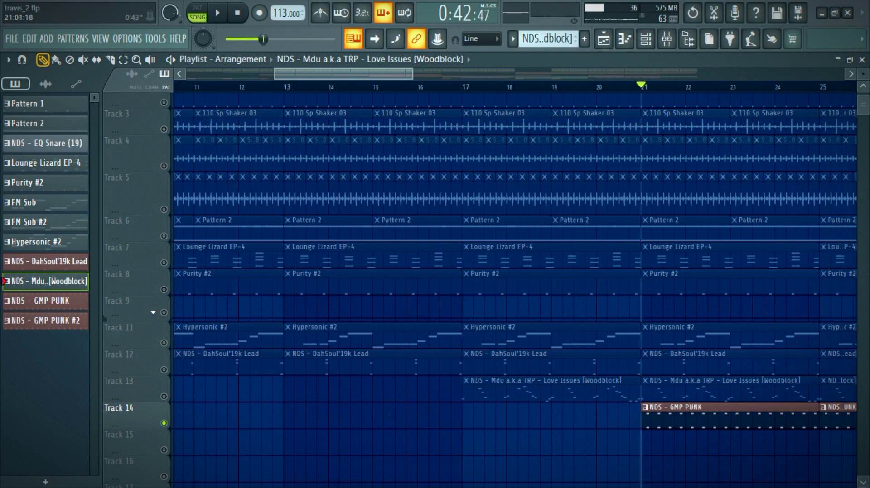
pyautogui.doubleClick(662, 407)
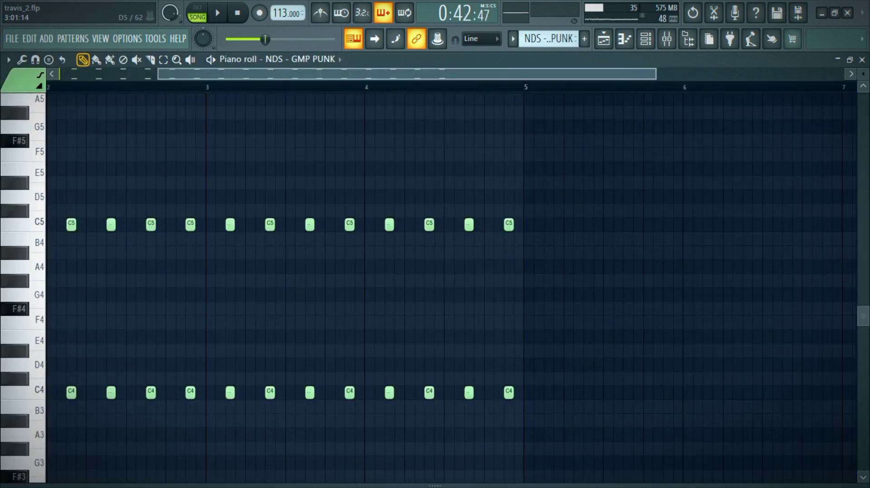
pyautogui.press('space')
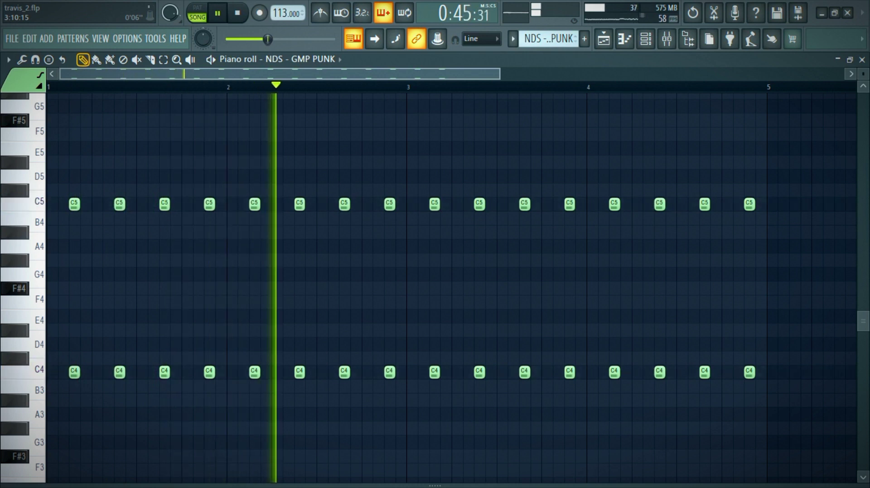
pyautogui.moveTo(500, 74); pyautogui.dragTo(616, 74)
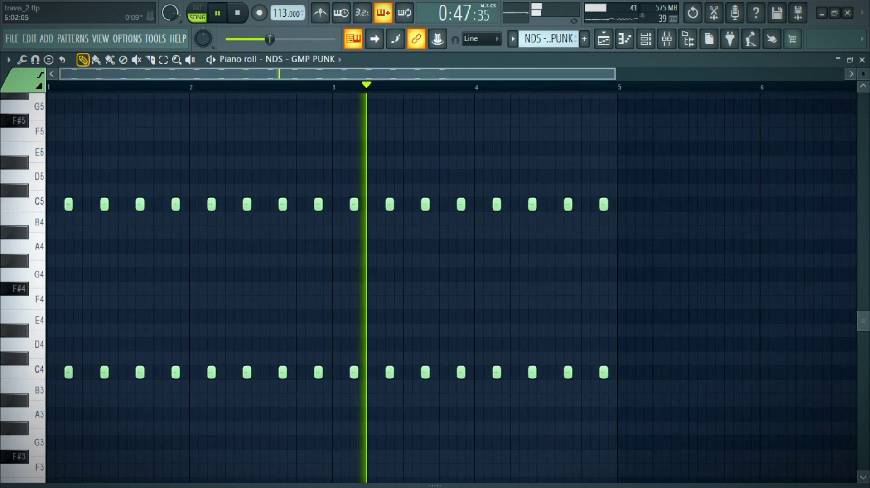
# Step: Inspect the ToxicBiohazard preset of the NDS - GMP PUNK channel, close the plugin, and return to the playlist with playback stopped
pyautogui.click(646, 39)
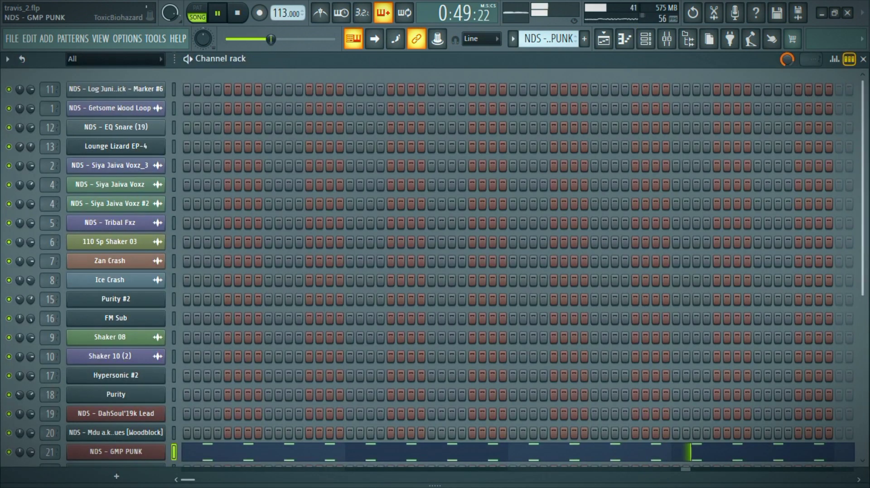
pyautogui.click(115, 452)
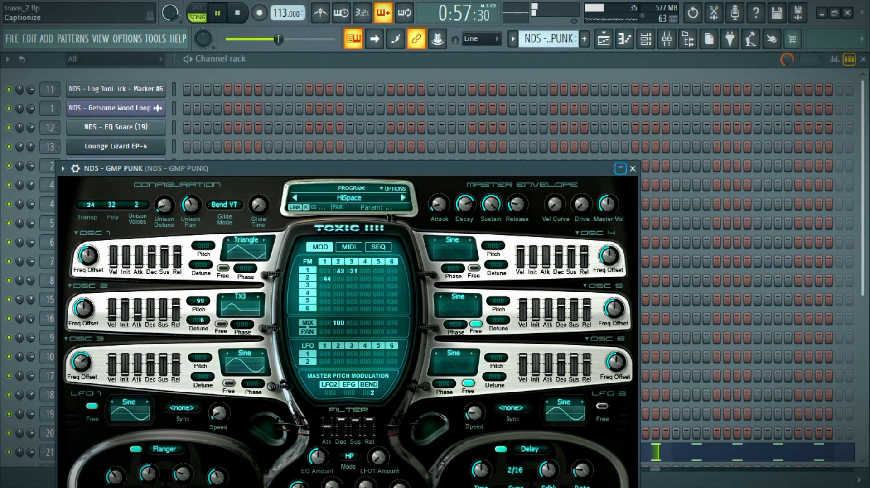
pyautogui.click(632, 168)
pyautogui.press('space')
pyautogui.press('F5')
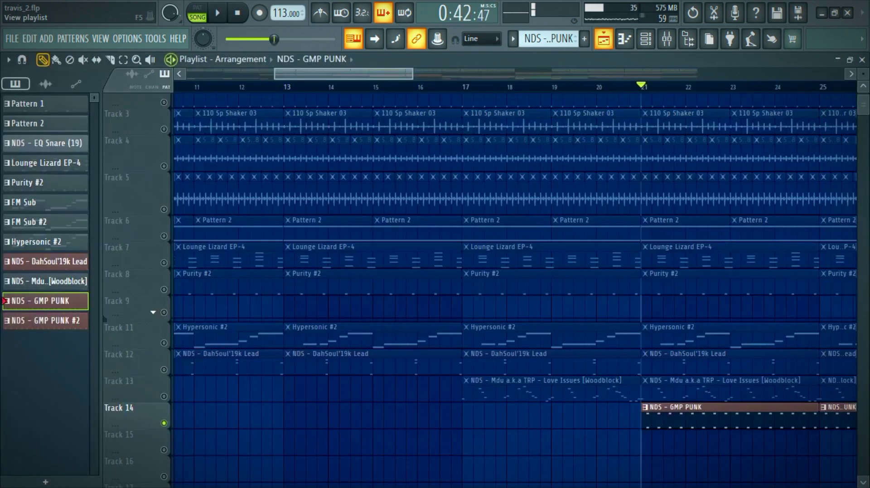
# Step: Solo Track 19, play its crash clip from bar 21, and stop playback
pyautogui.scroll(-1, 480, 290)
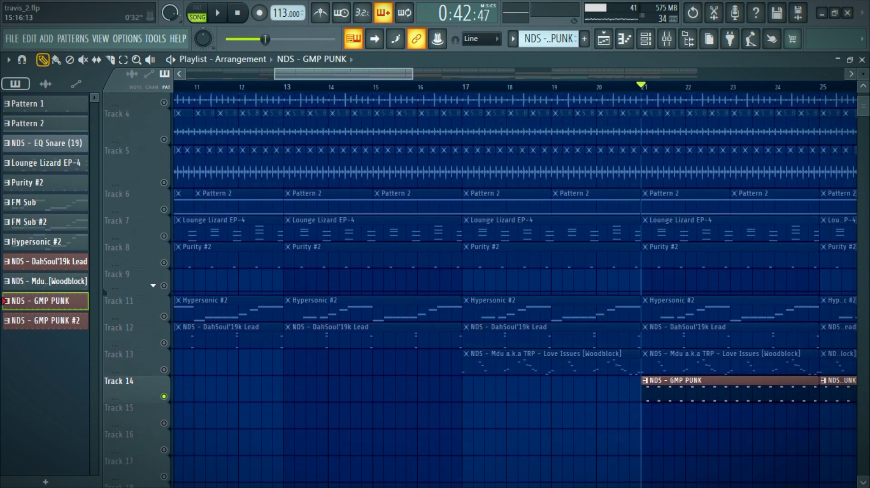
pyautogui.scroll(-4, 515, 278)
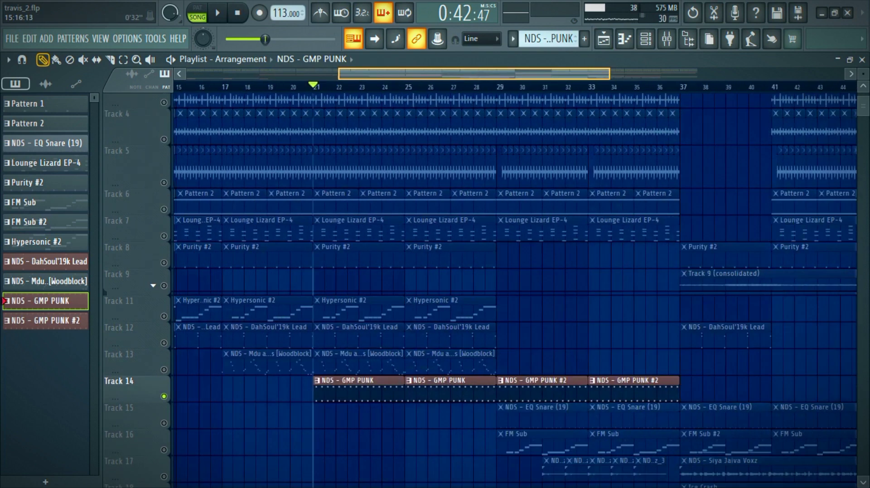
pyautogui.hscroll(2, 516, 278)
pyautogui.scroll(-3, 515, 277)
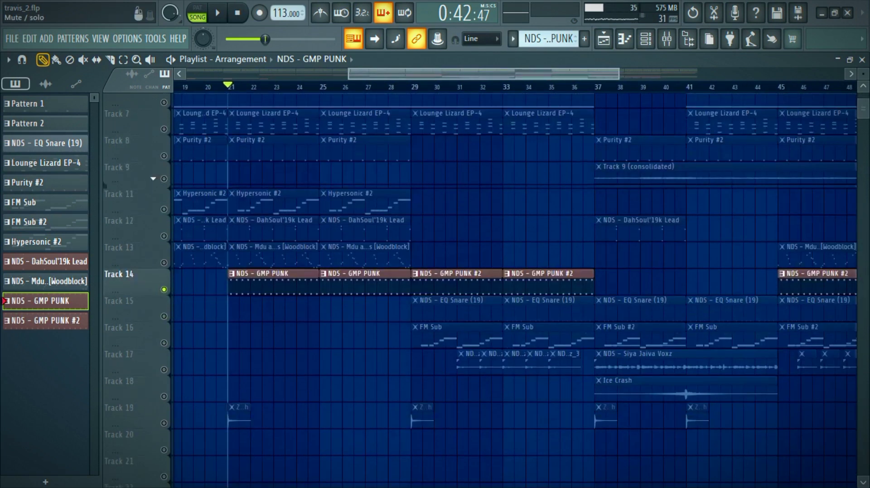
pyautogui.click(119, 408)
pyautogui.scroll(-2, 515, 278)
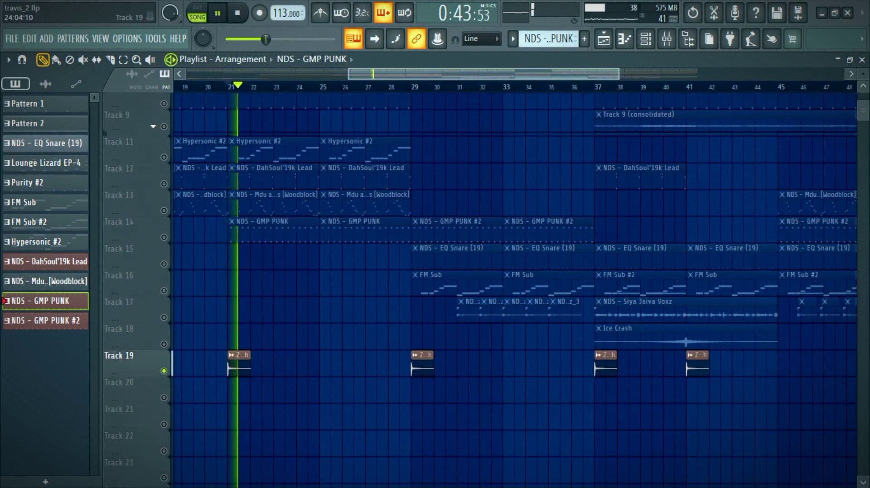
pyautogui.press('space')
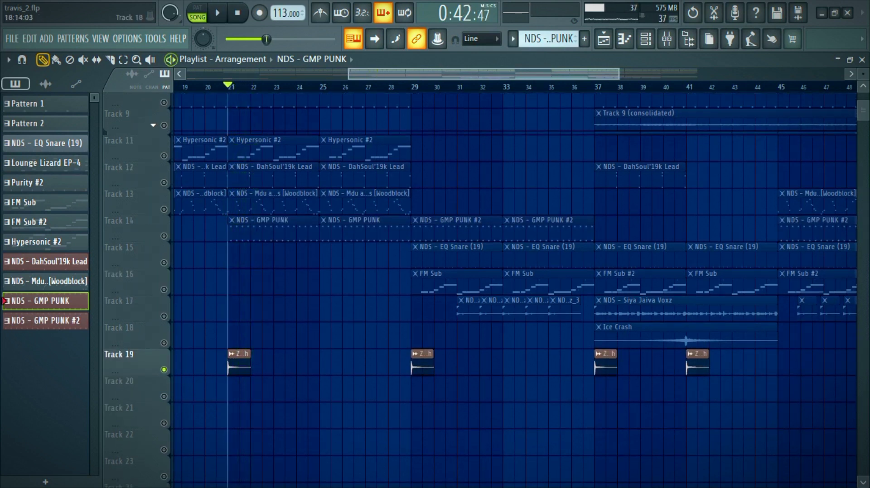
# Step: Solo Track 15, play it from bar 29, examine the NDS - EQ Snare (19) steps in the channel rack, and return to the stopped playlist
pyautogui.click(118, 248)
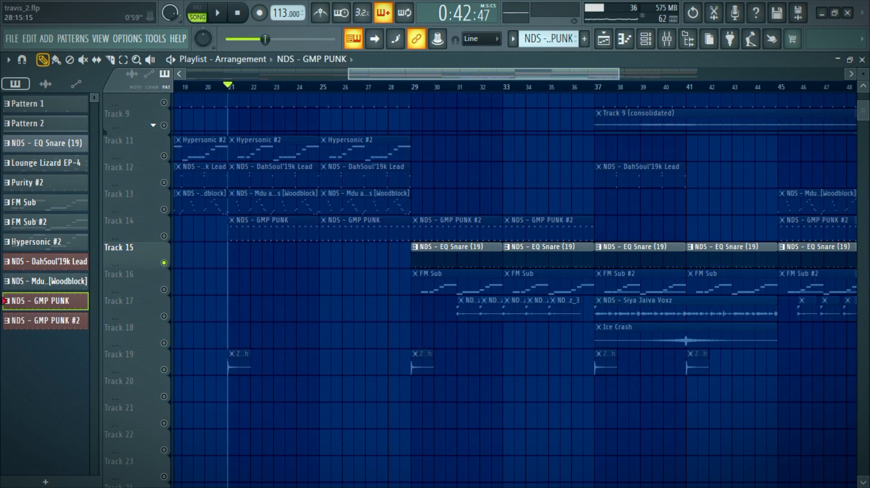
pyautogui.press('space')
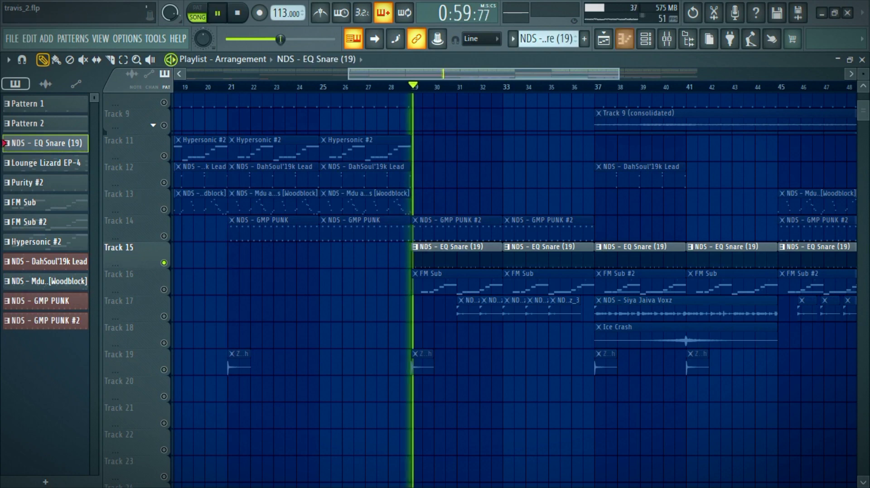
pyautogui.press('F6')
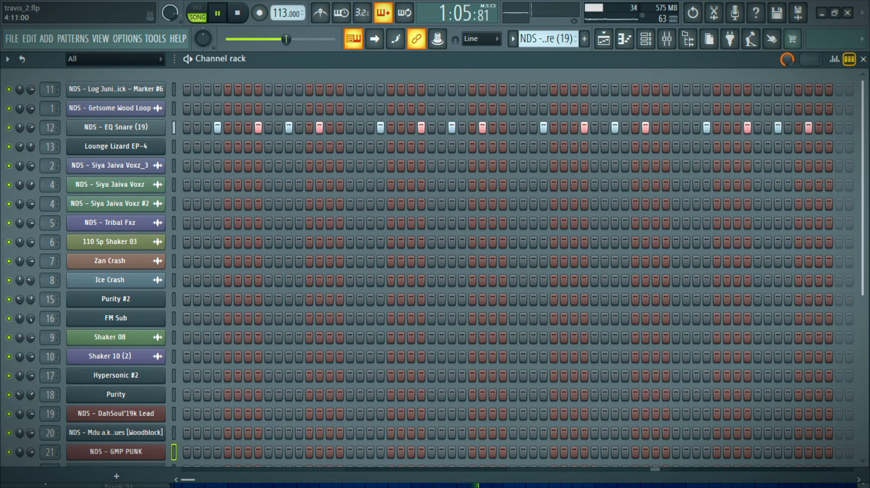
pyautogui.press('F6')
pyautogui.press('space')
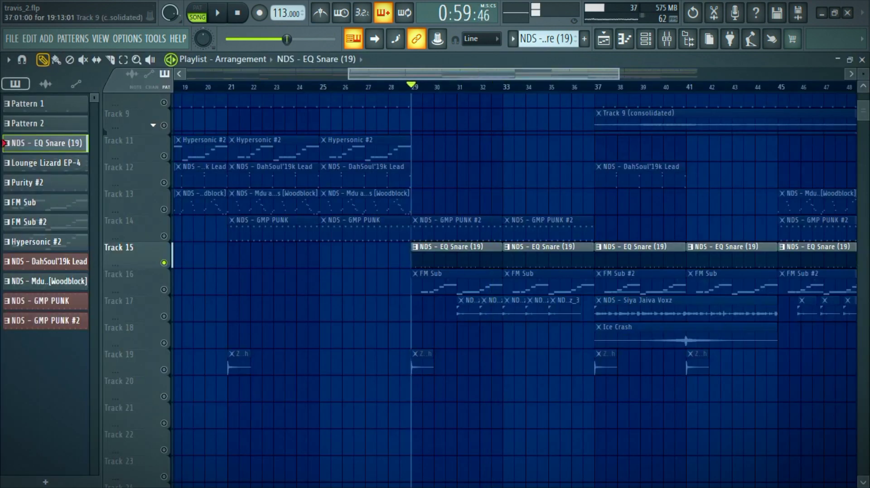
# Step: Solo Track 16, play it from bar 29, and examine the FM Sub pattern's notes and layered bass channels
pyautogui.rightClick(164, 289)
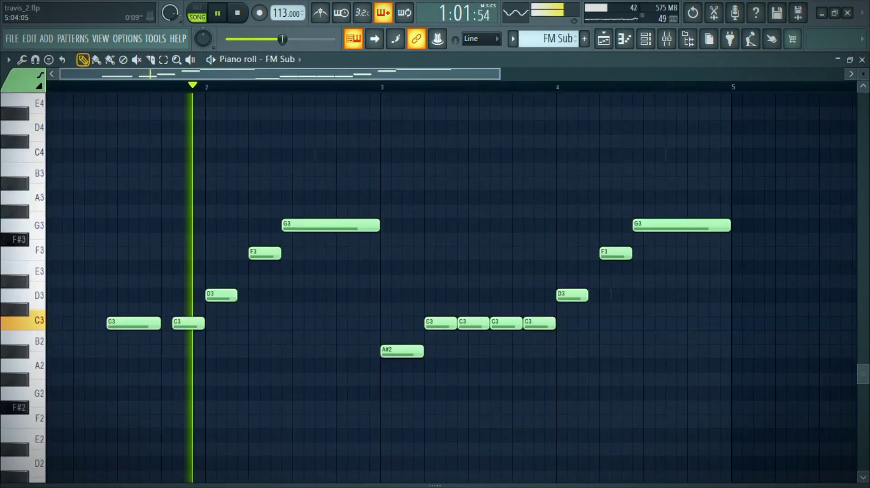
pyautogui.press('F6')
pyautogui.scroll(-4, 517, 267)
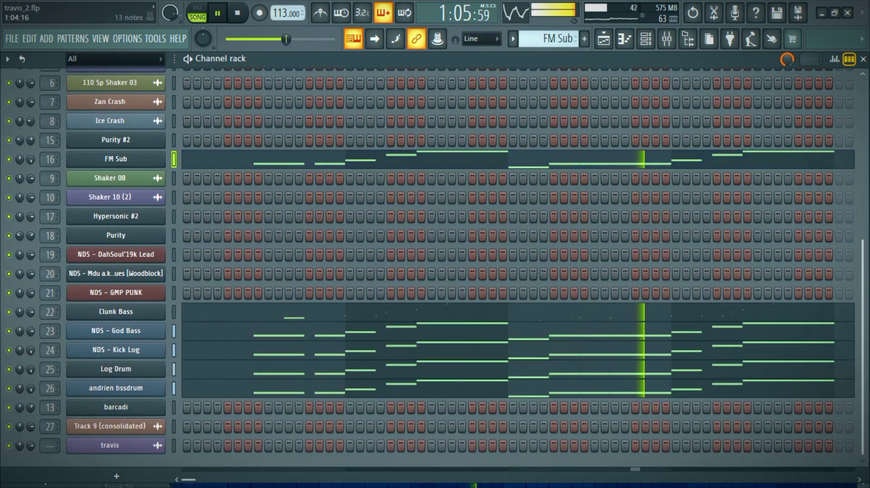
pyautogui.press('F7')
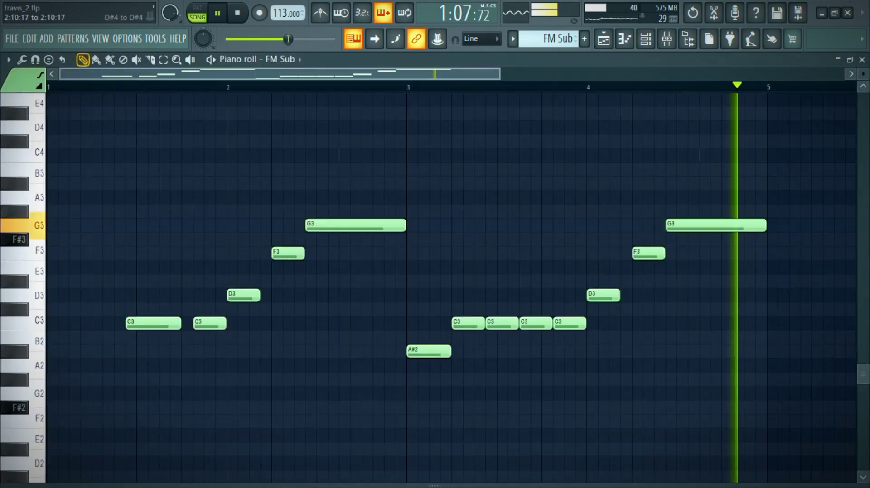
pyautogui.keyDown('ctrl'); pyautogui.rightClick(362, 123); pyautogui.keyUp('ctrl')
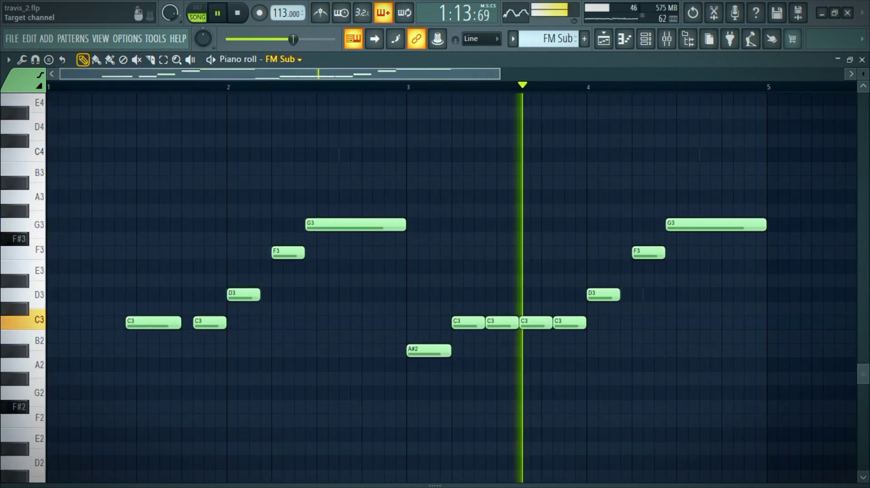
# Step: Examine the FM Sub pattern's Clunk Bass notes in the piano roll, save the project, and show the Log Drum notes
pyautogui.click(283, 60)
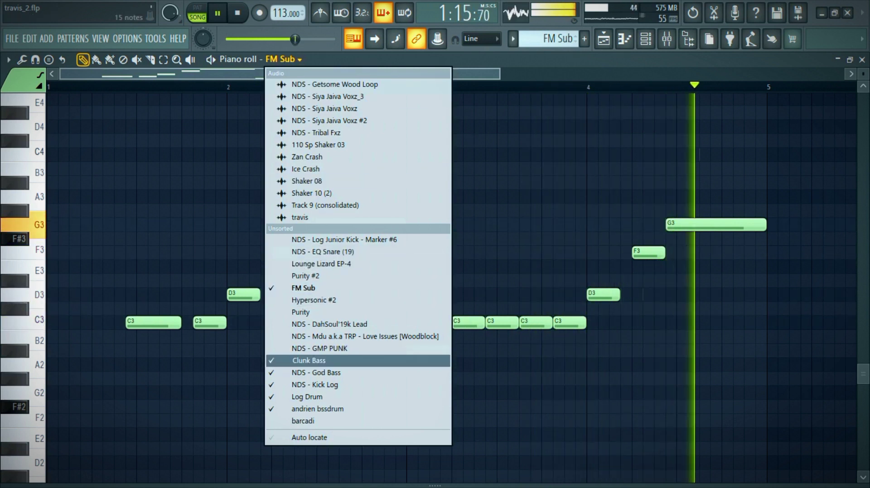
pyautogui.click(308, 360)
pyautogui.scroll(1, 340, 254)
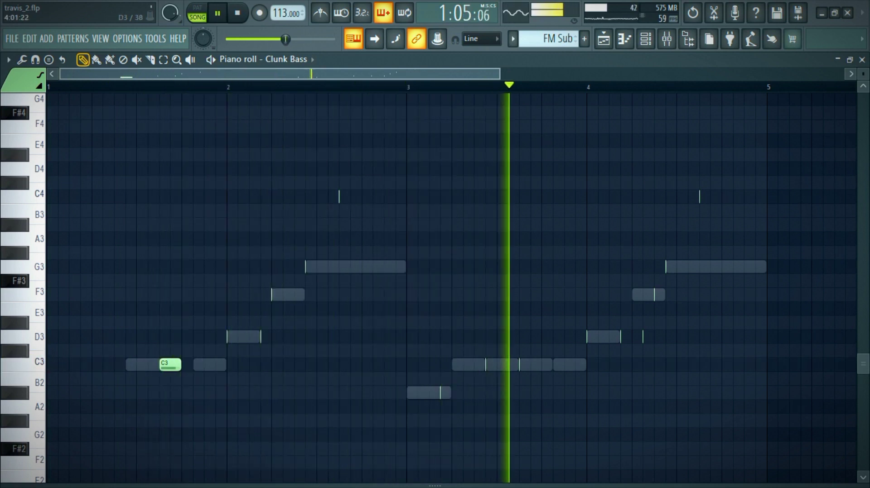
pyautogui.hotkey('ctrl', 's')
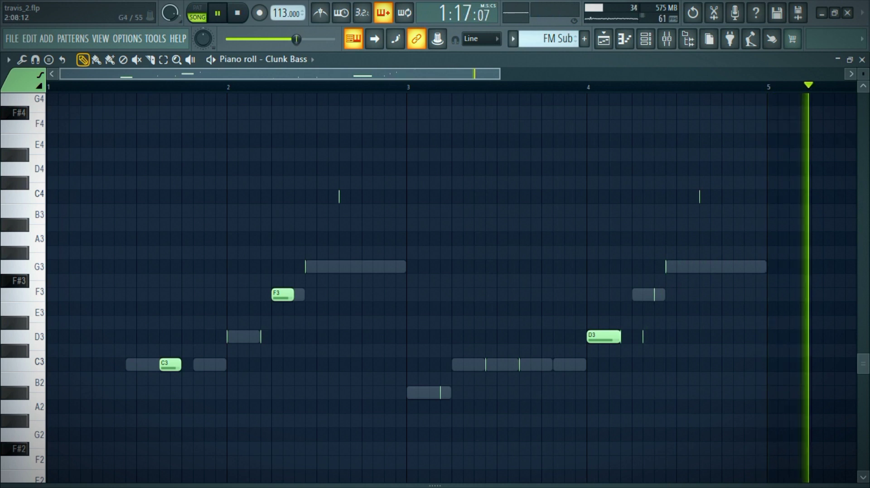
pyautogui.click(286, 60)
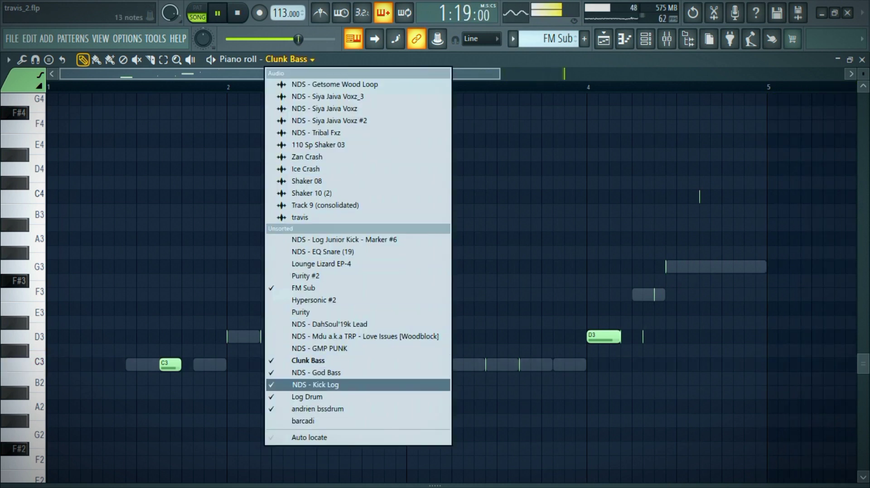
pyautogui.click(340, 397)
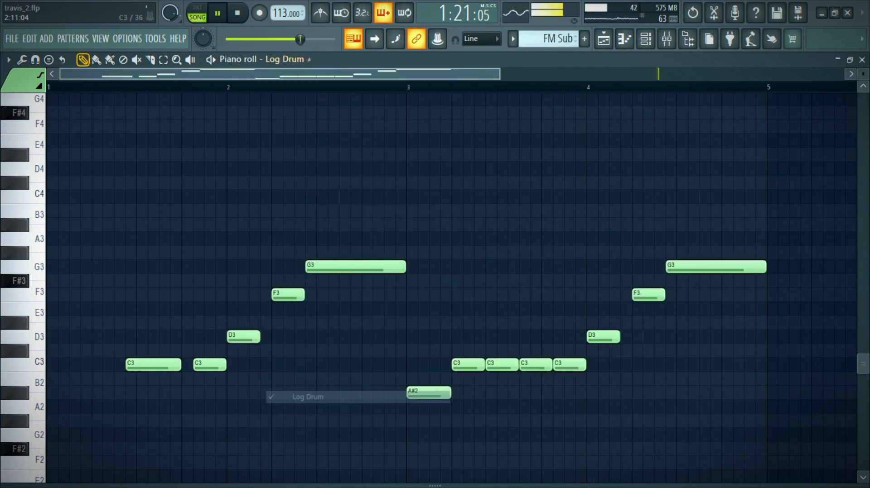
# Step: Examine the FM Sub and barcadi notes of the FM Sub #2 pattern during playback, and return to the playlist with playback stopped
pyautogui.press('F5')
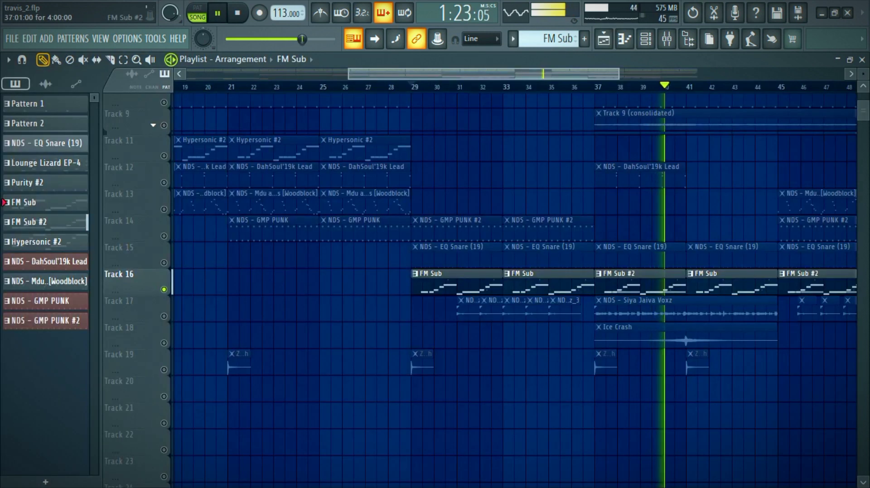
pyautogui.press('F7')
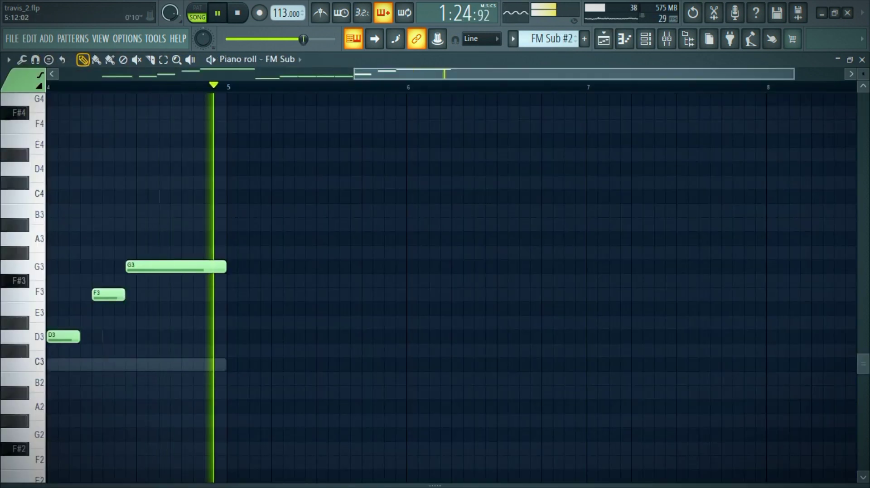
pyautogui.moveTo(354, 74); pyautogui.dragTo(59, 75)
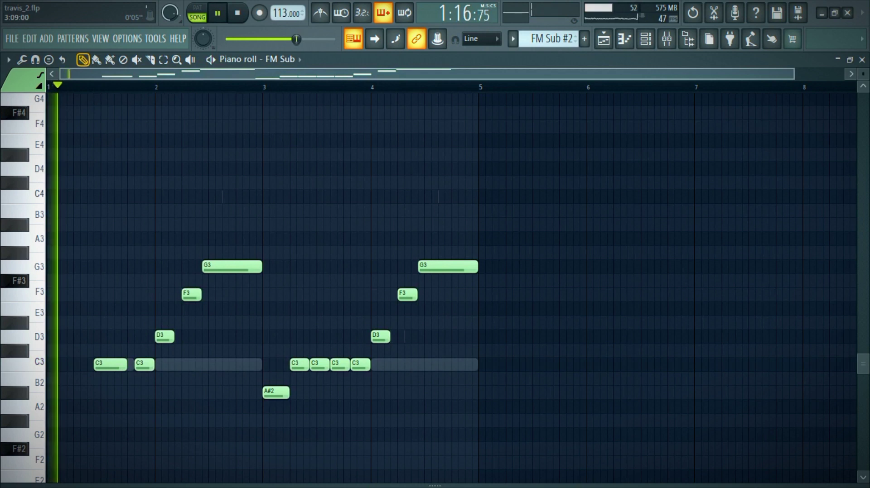
pyautogui.click(299, 60)
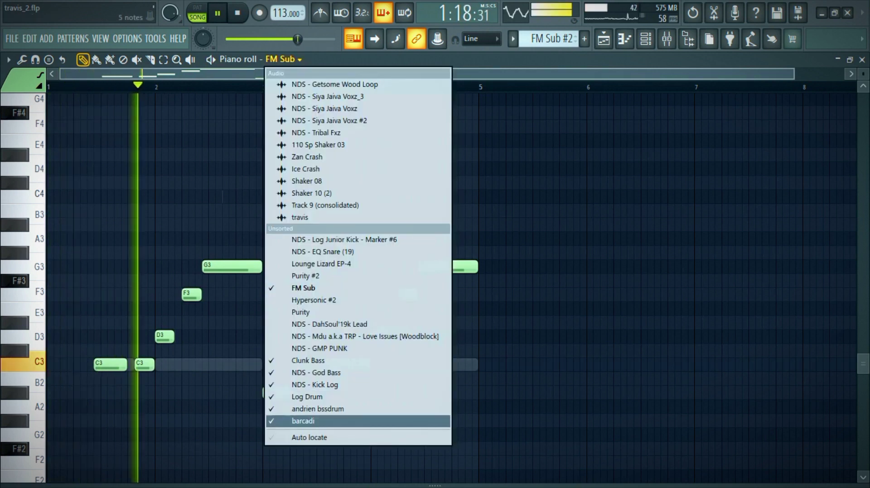
pyautogui.click(303, 421)
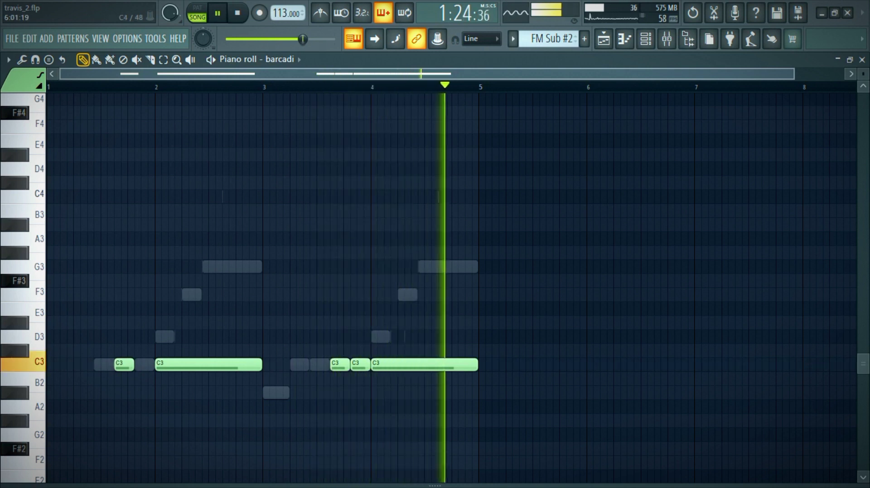
pyautogui.press('space')
pyautogui.click(603, 39)
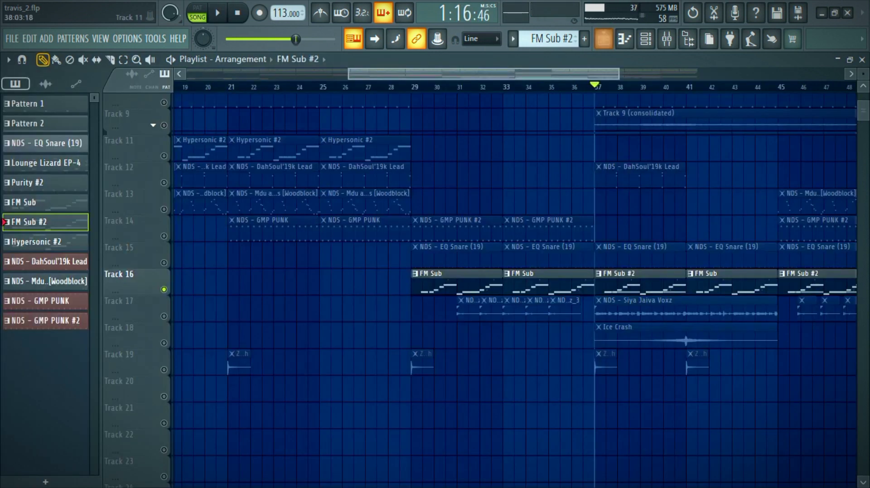
# Step: Solo Track 17 and play its Siya Jaiva Voxz vocal clips from bar 31 and from bar 37
pyautogui.rightClick(164, 316)
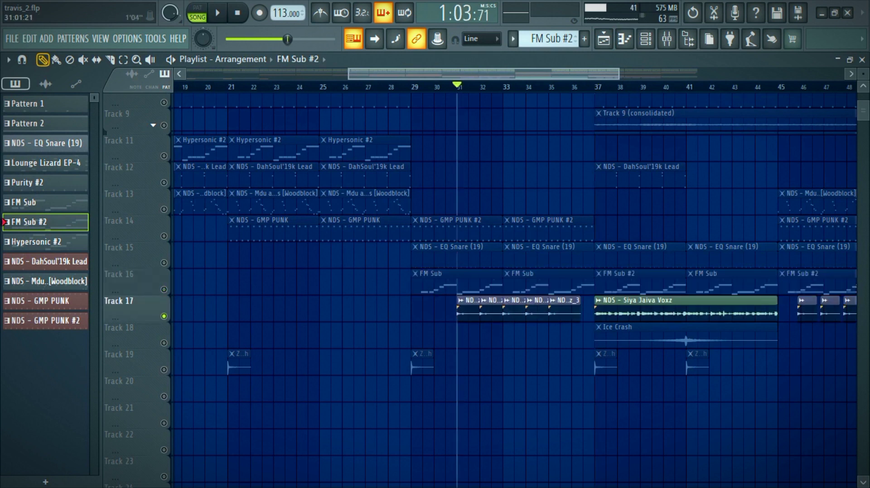
pyautogui.press('space')
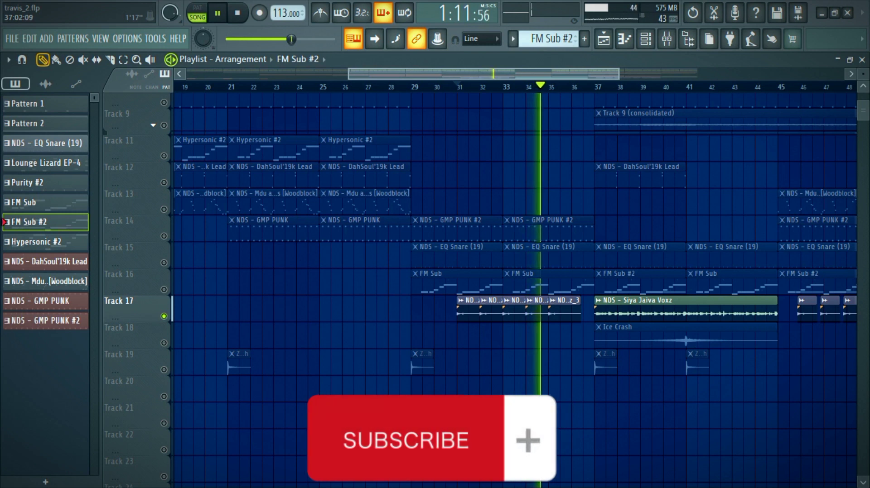
pyautogui.press('space')
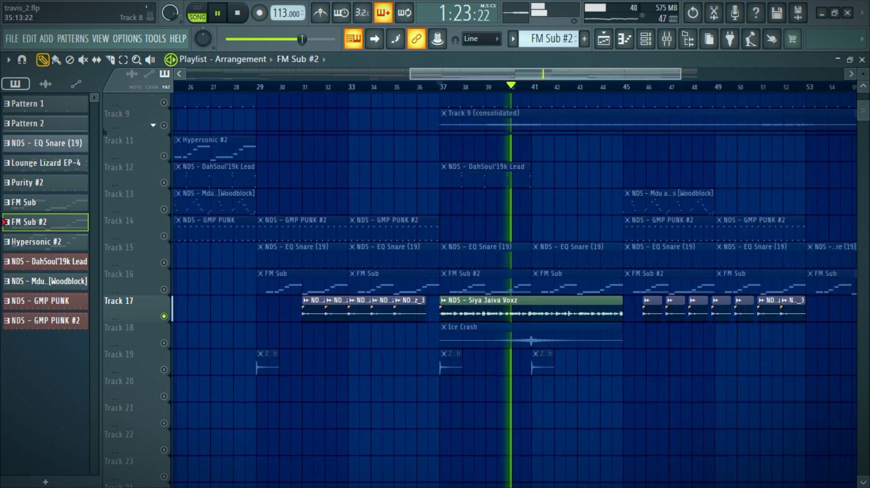
# Step: Play Track 18's Ice Crash from bar 37 with Track 17 muted, unmute Track 19 alongside it, and stop playback
pyautogui.press('space')
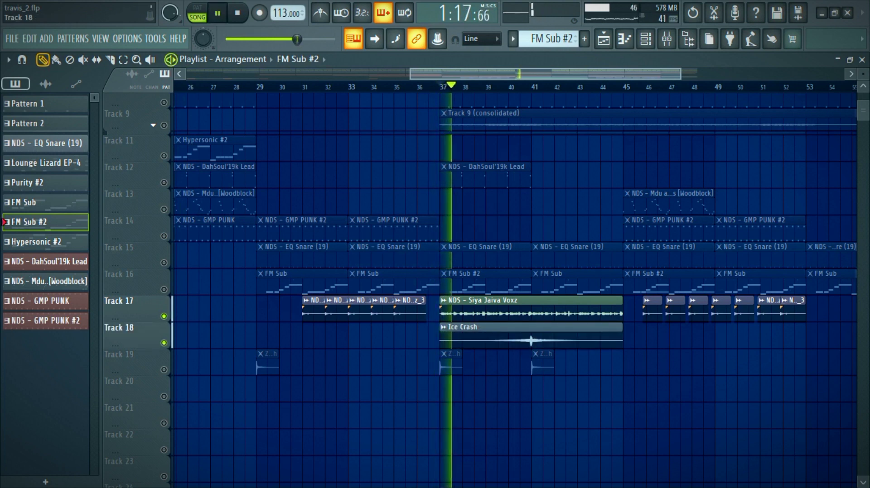
pyautogui.click(164, 316)
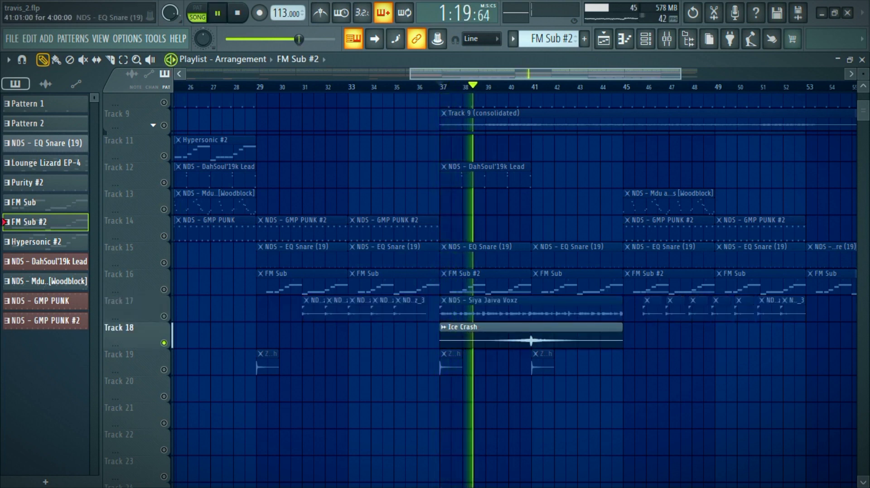
pyautogui.click(164, 369)
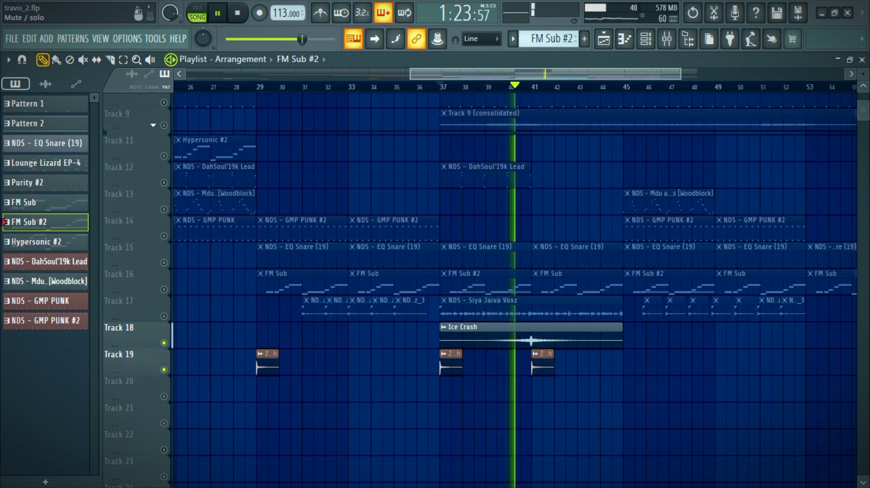
pyautogui.press('space')
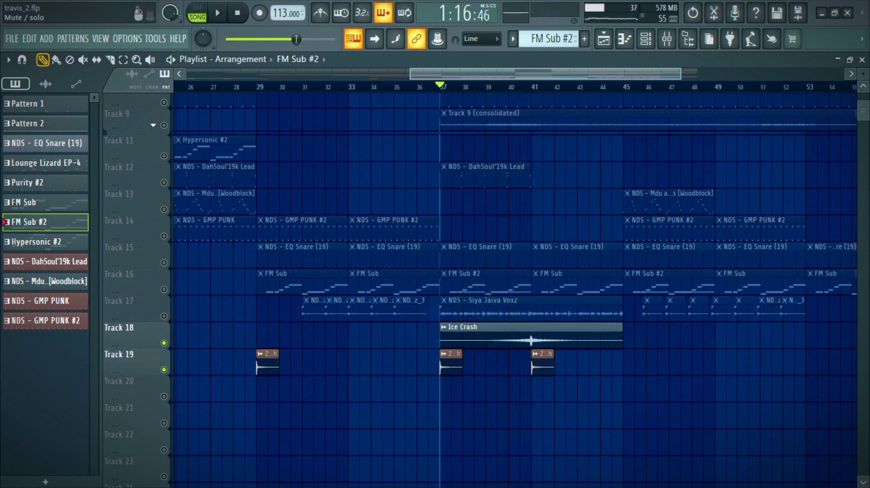
# Step: Solo Track 9 and play its consolidated audio clip from bar 37
pyautogui.rightClick(164, 126)
pyautogui.scroll(3, 514, 290)
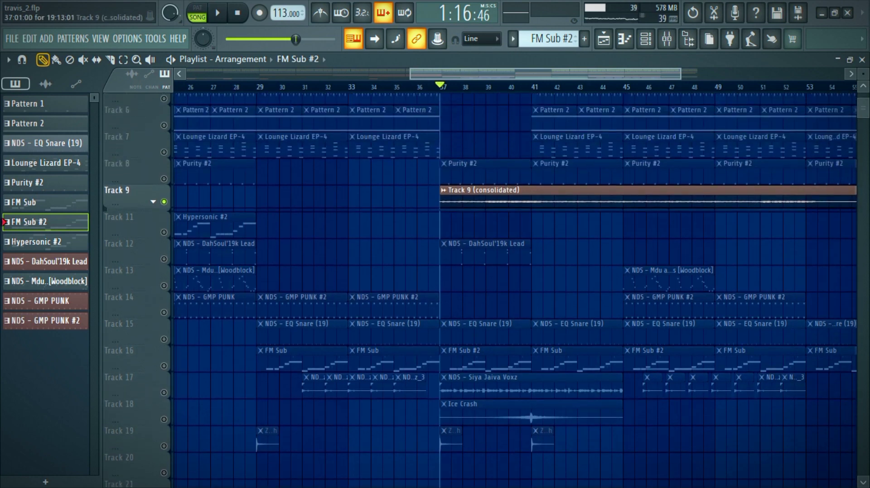
pyautogui.press('space')
# Step: Expand Track 9's group, inspect Track 10's Pattern 13 in the channel rack, and collapse the group again in the playlist
pyautogui.click(153, 206)
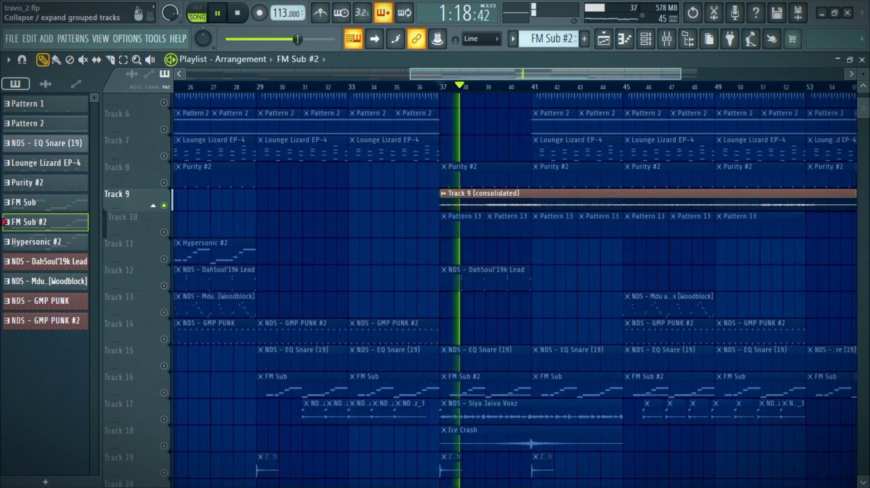
pyautogui.doubleClick(472, 220)
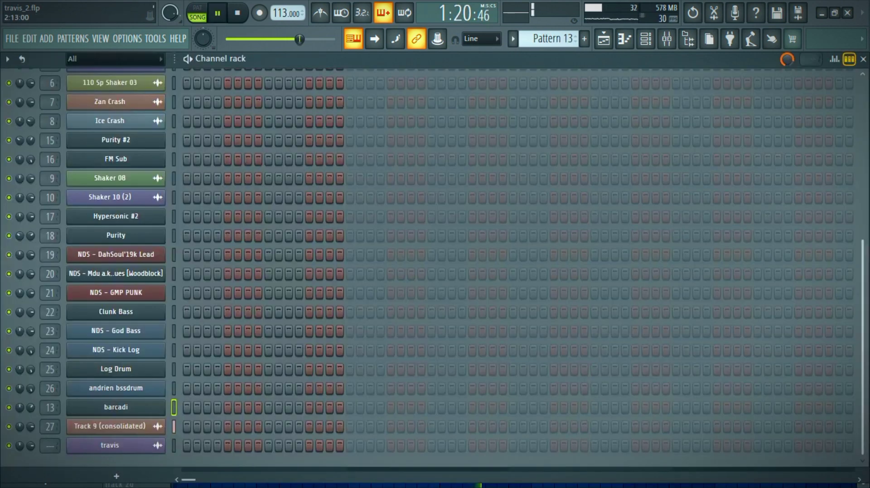
pyautogui.click(603, 39)
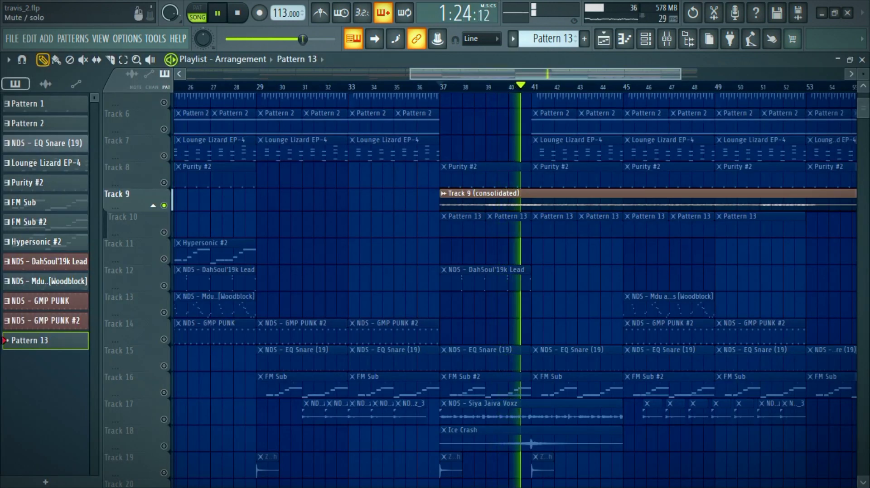
pyautogui.click(153, 205)
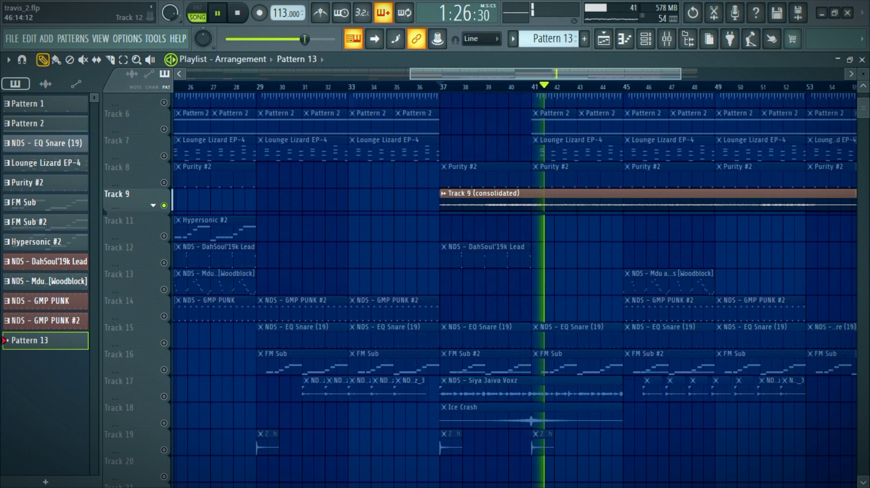
# Step: Fit the whole arrangement in the playlist, unsolo Track 9 so all tracks play together through the final bars, and stop playback
pyautogui.scroll(-1, 480, 290)
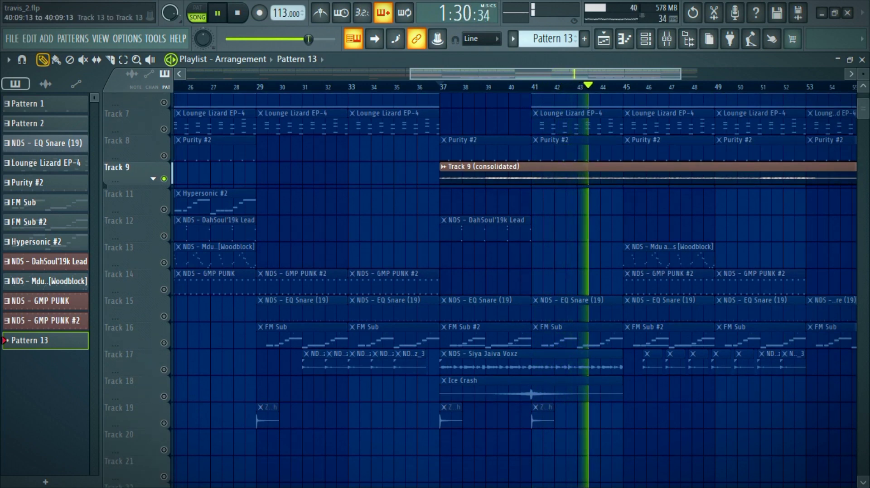
pyautogui.keyDown('ctrl'); pyautogui.rightClick(574, 229); pyautogui.keyUp('ctrl')
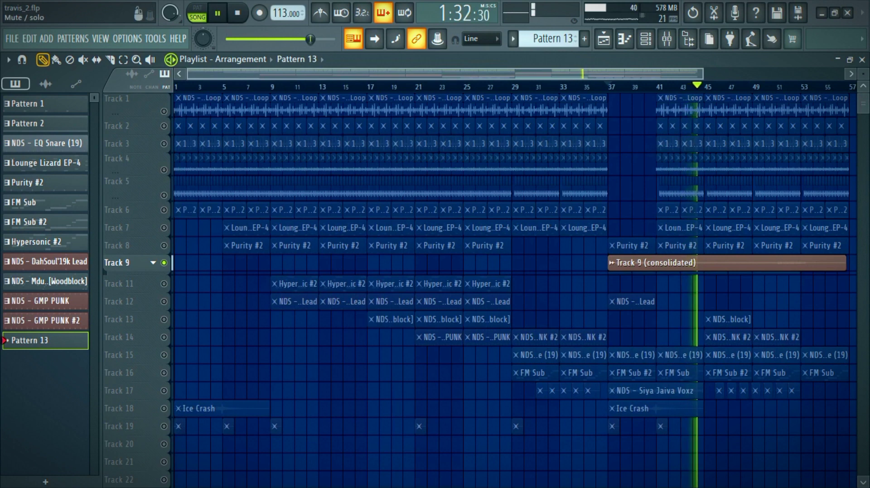
pyautogui.rightClick(164, 263)
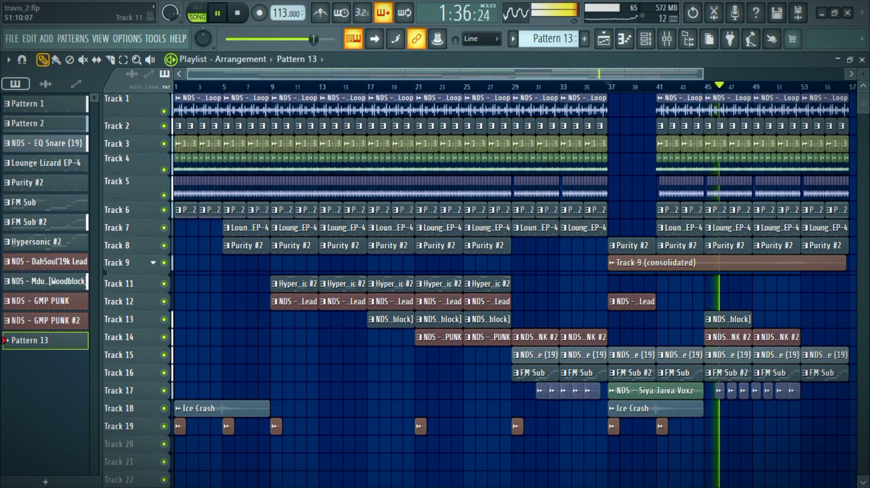
pyautogui.scroll(-1, 512, 290)
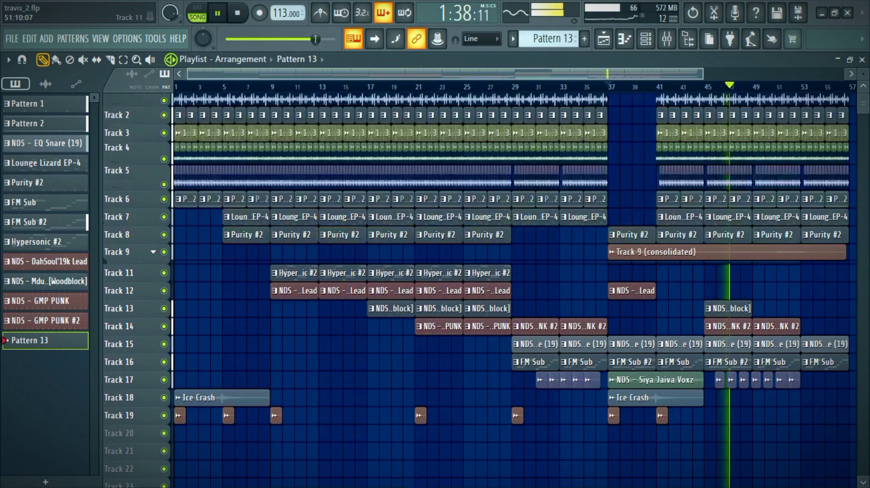
pyautogui.scroll(1, 512, 290)
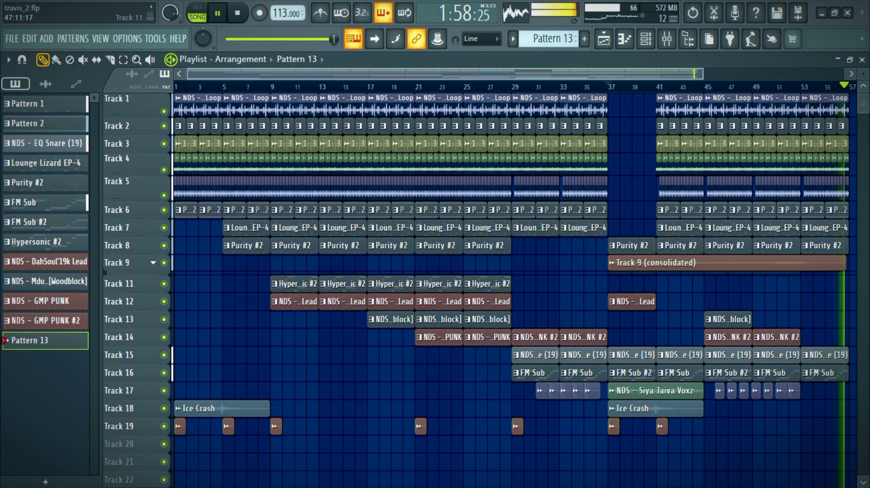
pyautogui.press('space')
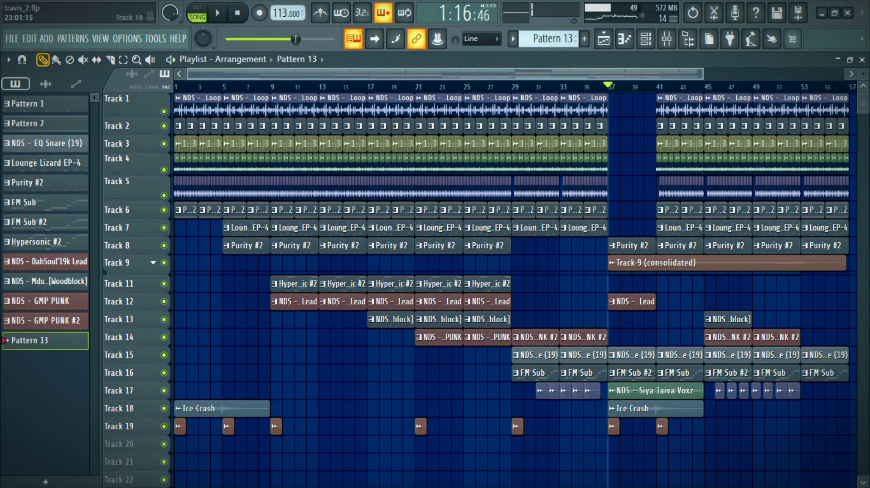